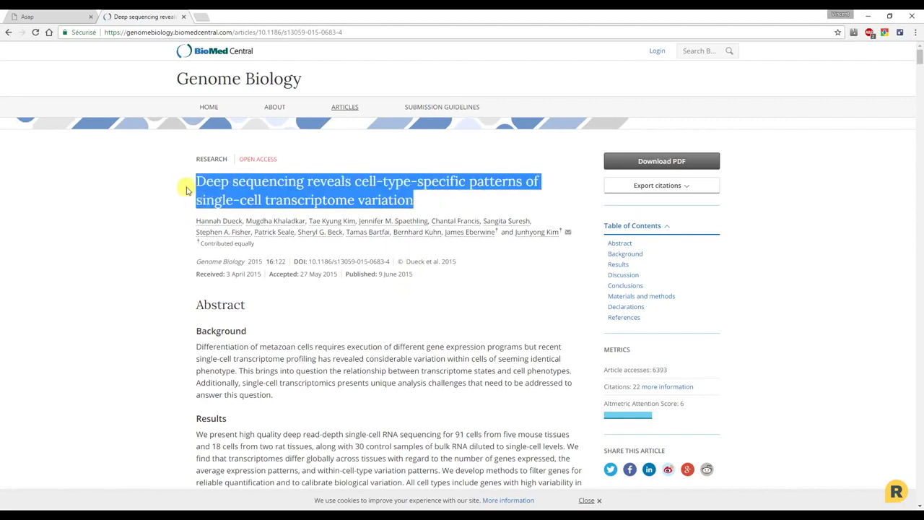
{"action": "left_click_drag", "start_coordinate": [185, 219], "coordinate": [238, 222]}
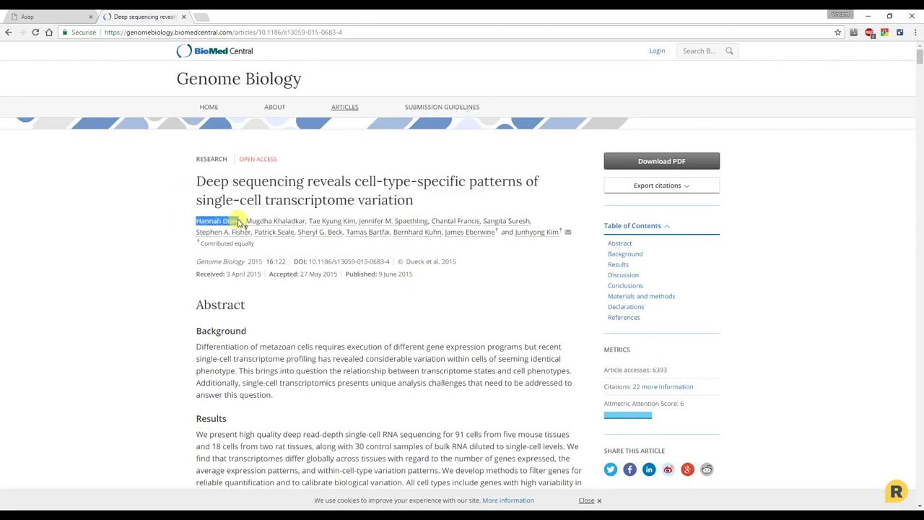
{"action": "left_click", "coordinate": [281, 284]}
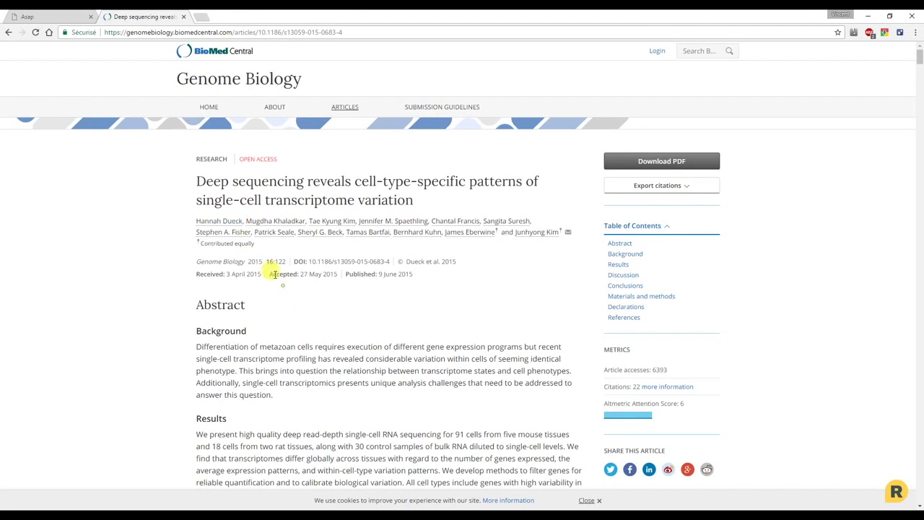
Switch to the ASAP site and log in with the prefilled account credentials and the Remember me option.
{"action": "left_click", "coordinate": [62, 18]}
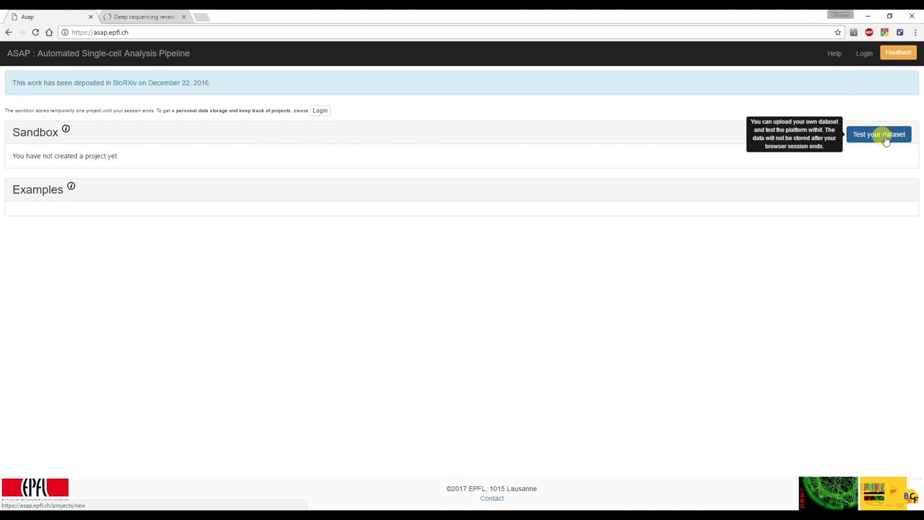
{"action": "left_click", "coordinate": [864, 53]}
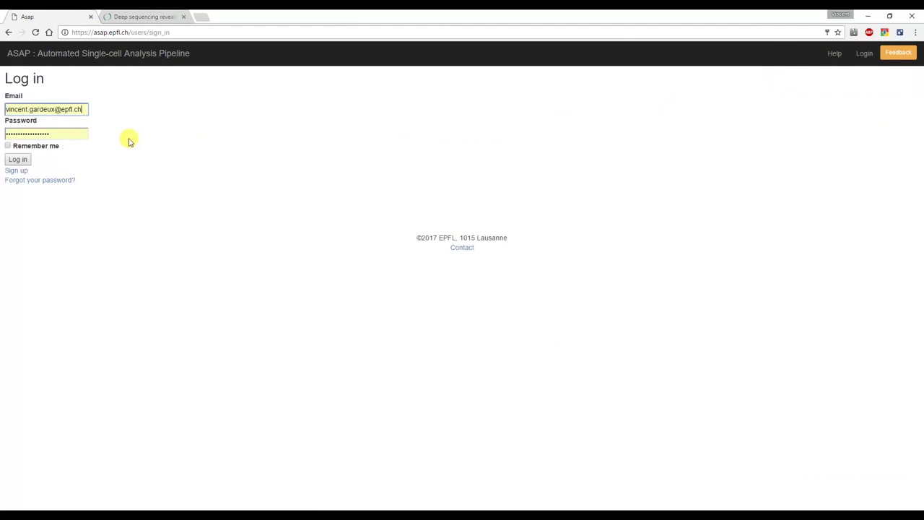
{"action": "left_click", "coordinate": [8, 145]}
{"action": "left_click", "coordinate": [18, 159]}
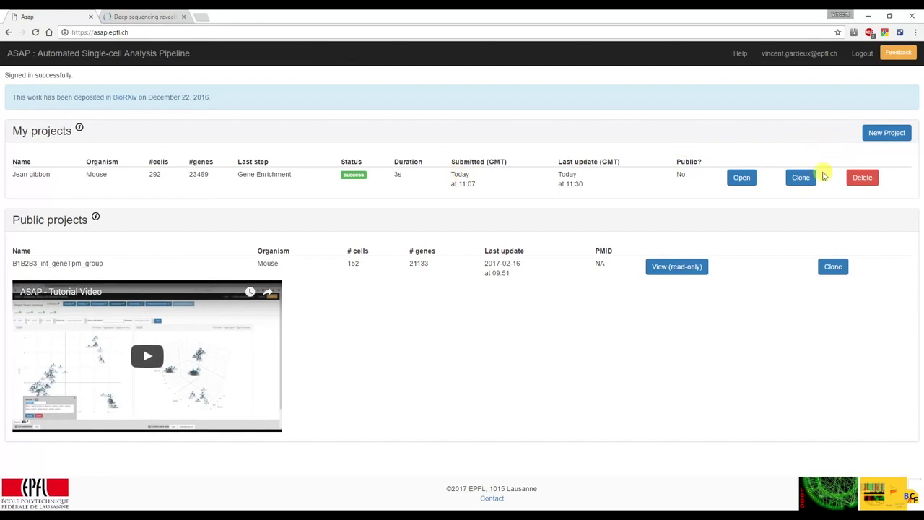
Start a new project named "Dueck 2015" with the organism Mouse - Mus musculus.
{"action": "left_click", "coordinate": [887, 134]}
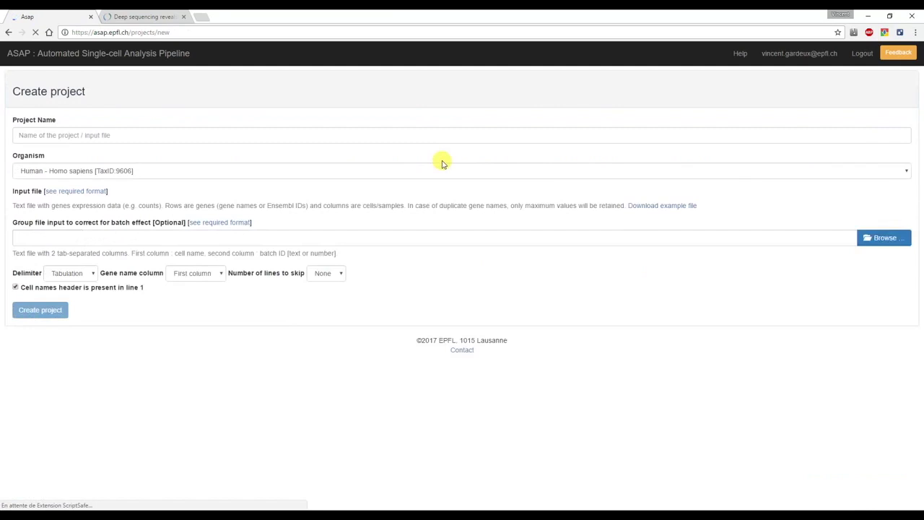
{"action": "left_click", "coordinate": [100, 137]}
{"action": "type", "text": "Dueck 2015"}
{"action": "left_click", "coordinate": [96, 171]}
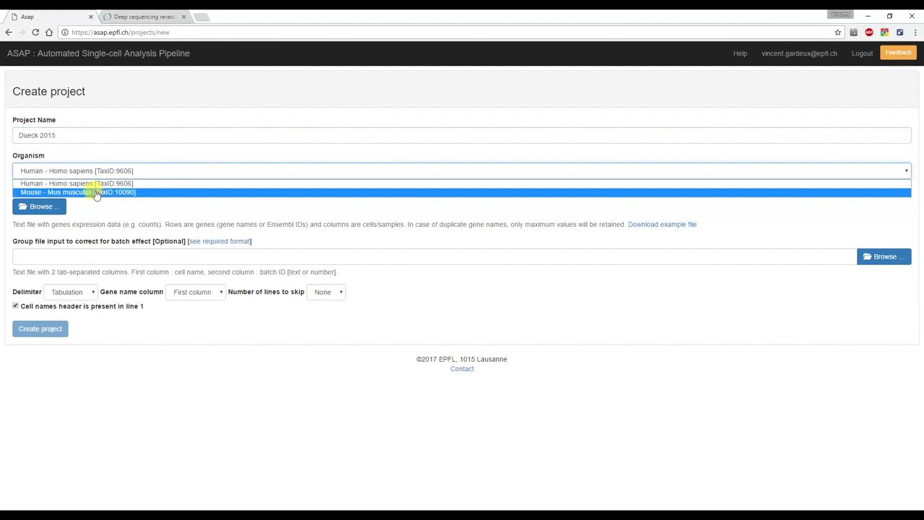
{"action": "left_click", "coordinate": [96, 193]}
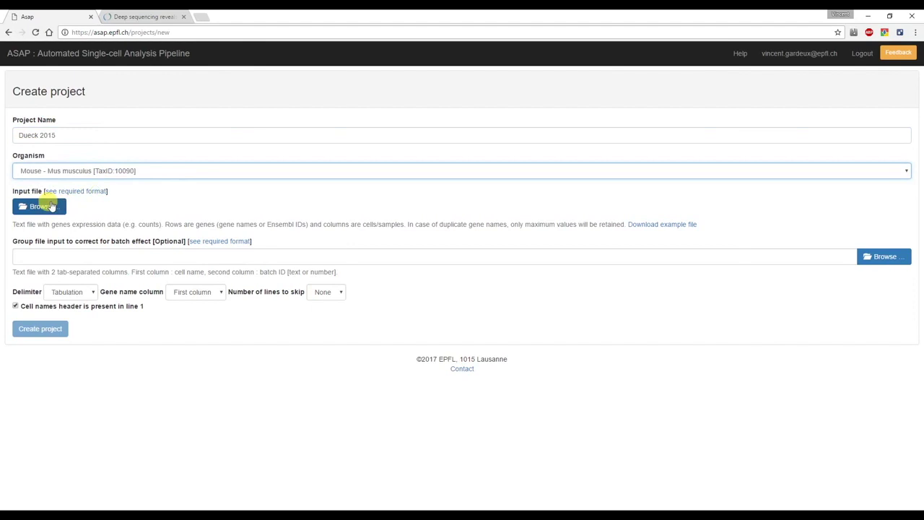
Upload Dueck2015-RawMatrix.txt.gz as the input file and create the project.
{"action": "left_click", "coordinate": [51, 206]}
{"action": "left_click", "coordinate": [161, 136]}
{"action": "left_click", "coordinate": [652, 469]}
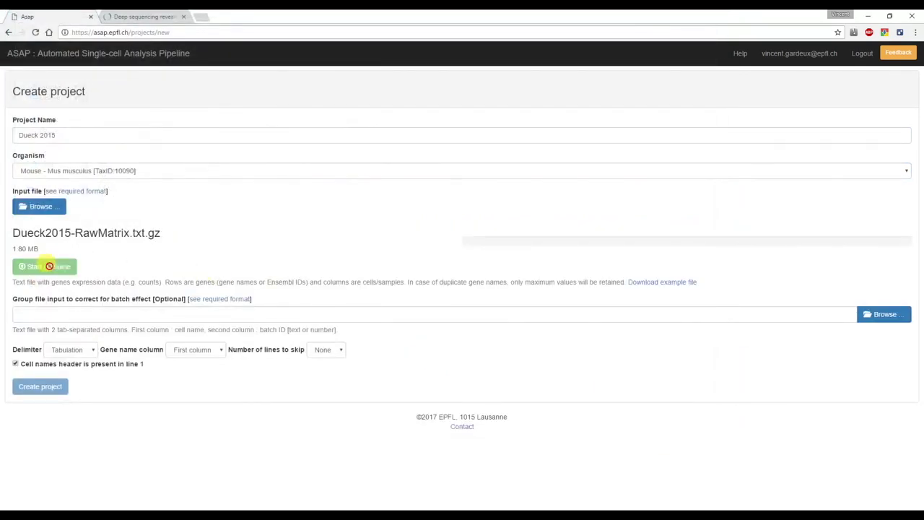
{"action": "left_click", "coordinate": [48, 266]}
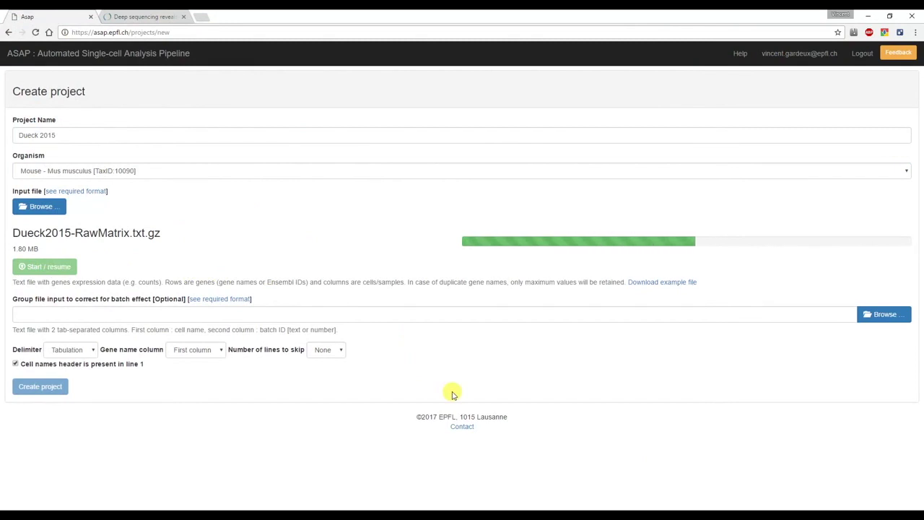
{"action": "left_click", "coordinate": [56, 346]}
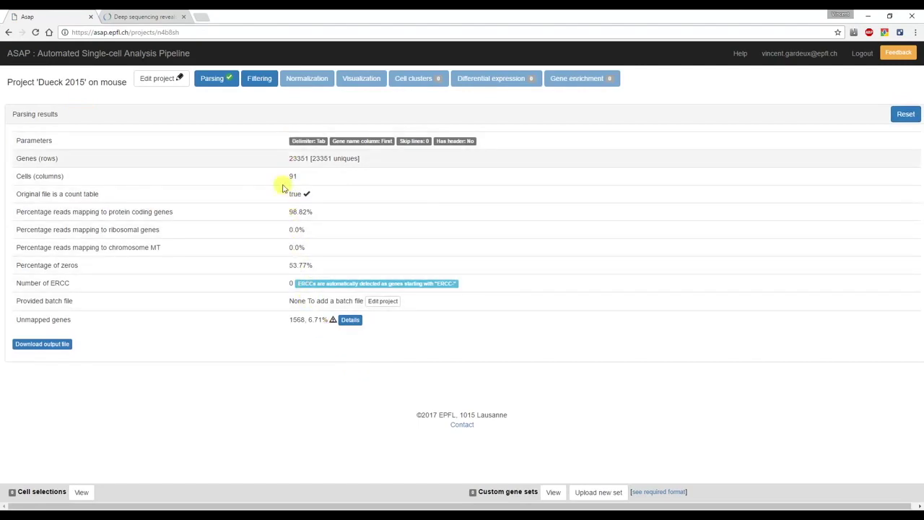
Filter the genes by Variance, keeping 5% of them, and review the resulting filtering plots.
{"action": "left_click", "coordinate": [254, 81]}
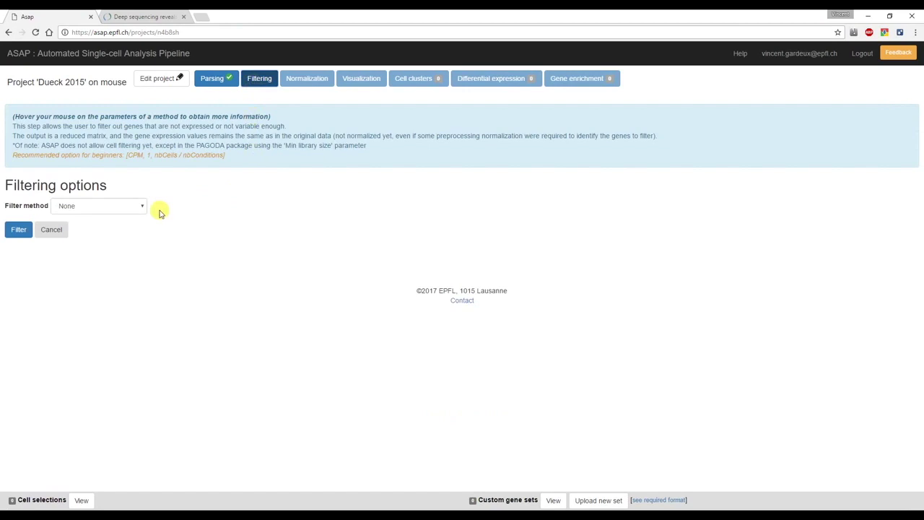
{"action": "left_click", "coordinate": [114, 208]}
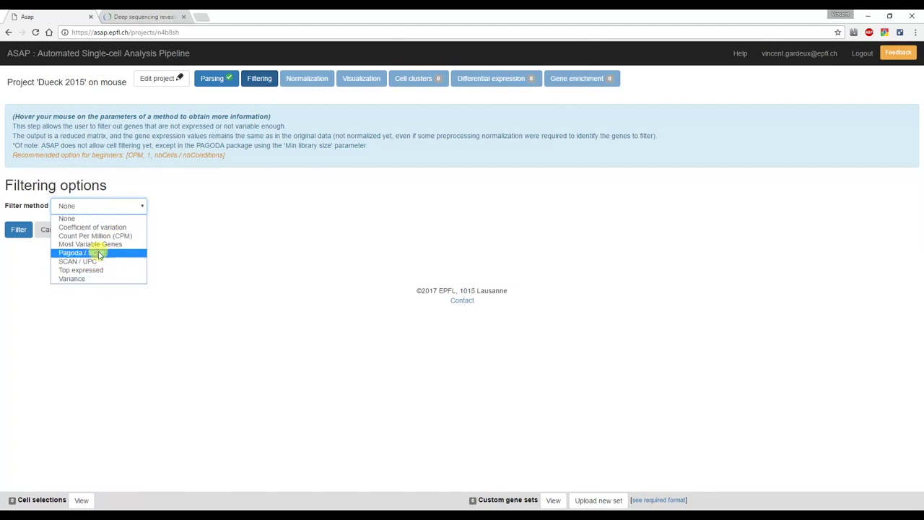
{"action": "left_click", "coordinate": [92, 276]}
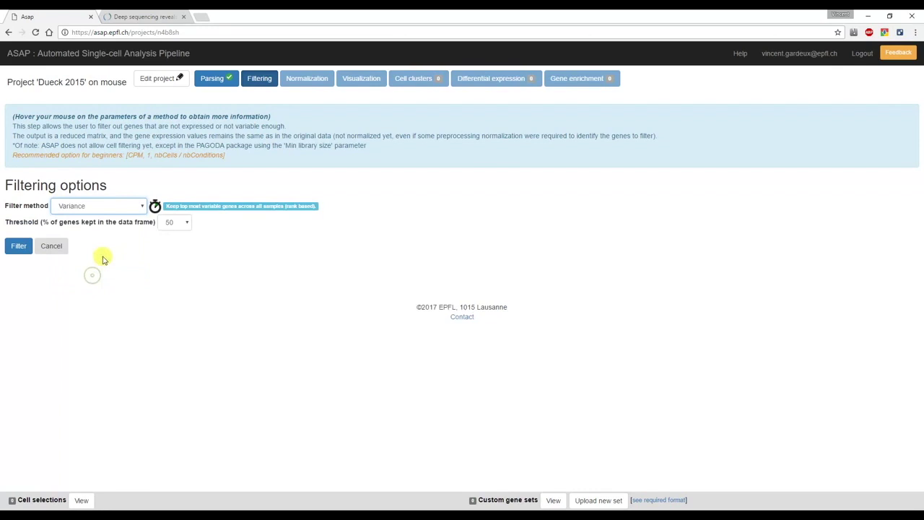
{"action": "left_click", "coordinate": [171, 224]}
{"action": "scroll", "coordinate": [181, 252], "scroll_direction": "up", "scroll_amount": 8}
{"action": "left_click", "coordinate": [169, 269]}
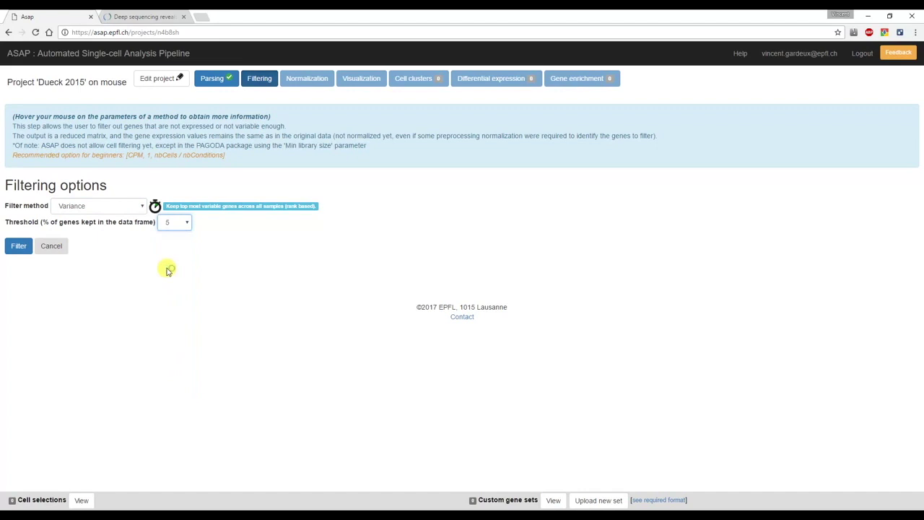
{"action": "left_click", "coordinate": [19, 246]}
{"action": "scroll", "coordinate": [487, 305], "scroll_direction": "down", "scroll_amount": 3}
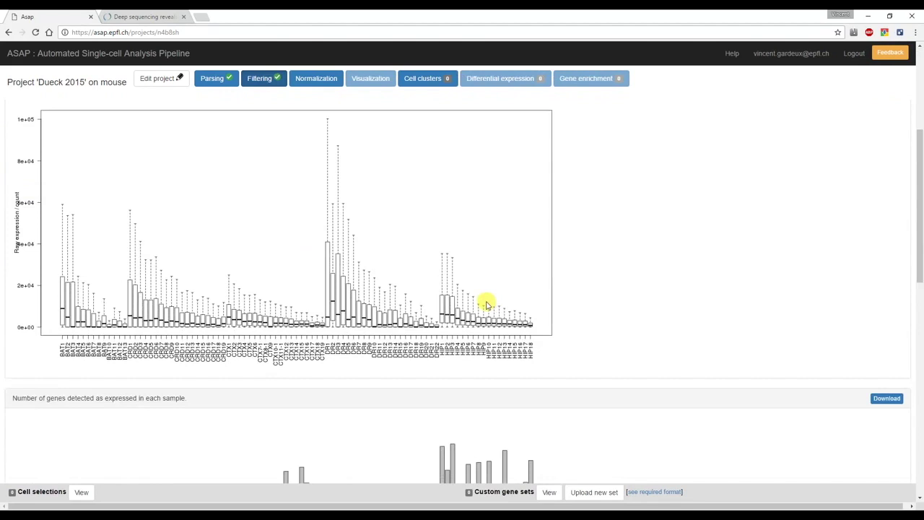
{"action": "scroll", "coordinate": [591, 310], "scroll_direction": "down", "scroll_amount": 3}
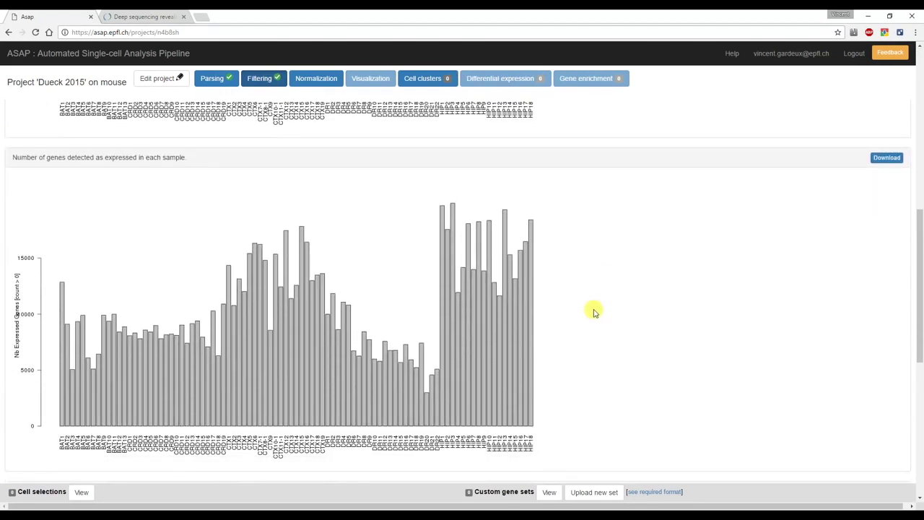
{"action": "scroll", "coordinate": [594, 312], "scroll_direction": "down", "scroll_amount": 4}
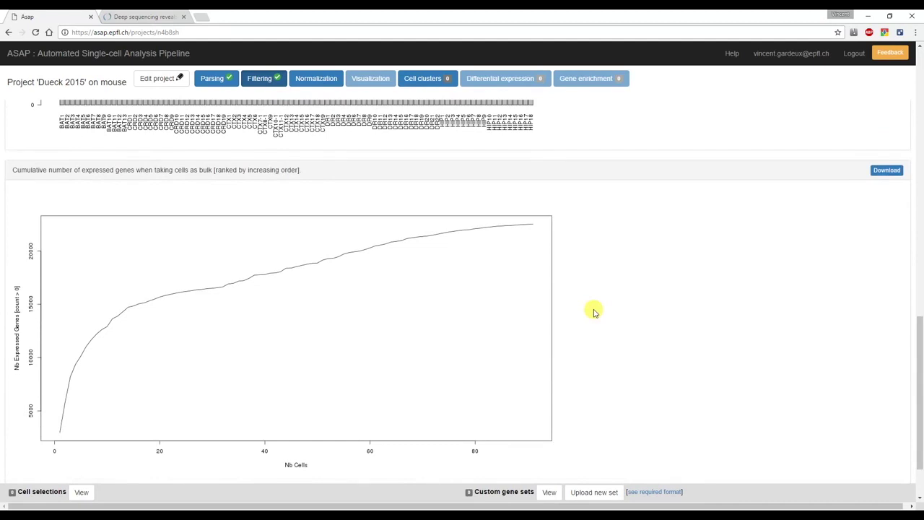
Examine the scLVM normalization options, including the batch file setting, variable-gene filtering and ERCC spike-in explanations.
{"action": "scroll", "coordinate": [594, 312], "scroll_direction": "up", "scroll_amount": 10}
{"action": "left_click", "coordinate": [316, 80]}
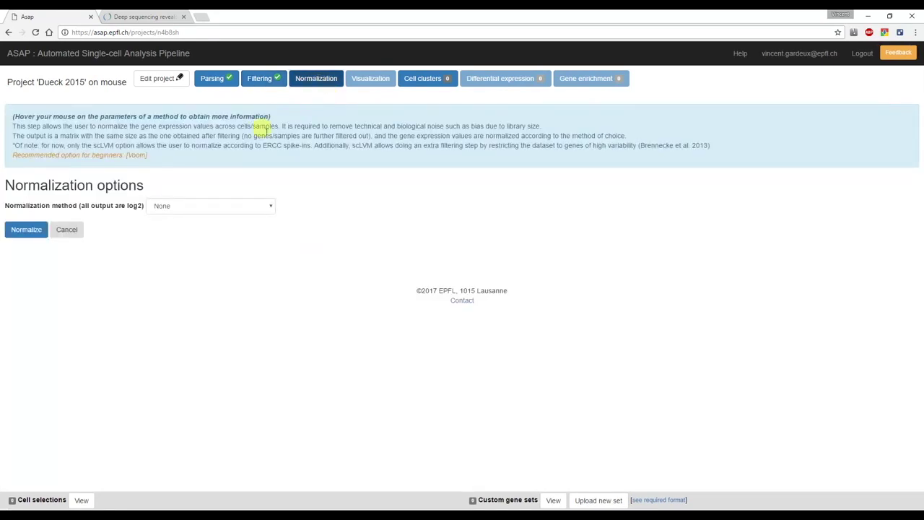
{"action": "left_click", "coordinate": [213, 206]}
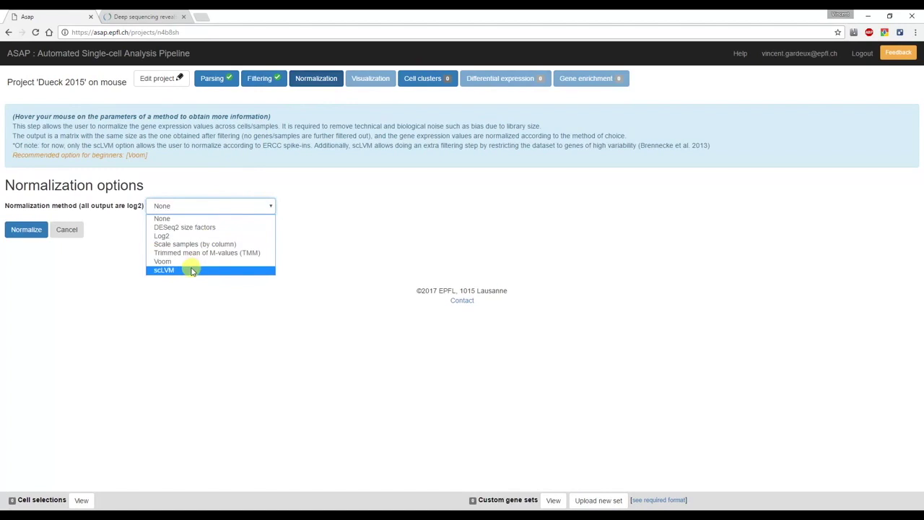
{"action": "left_click", "coordinate": [192, 270]}
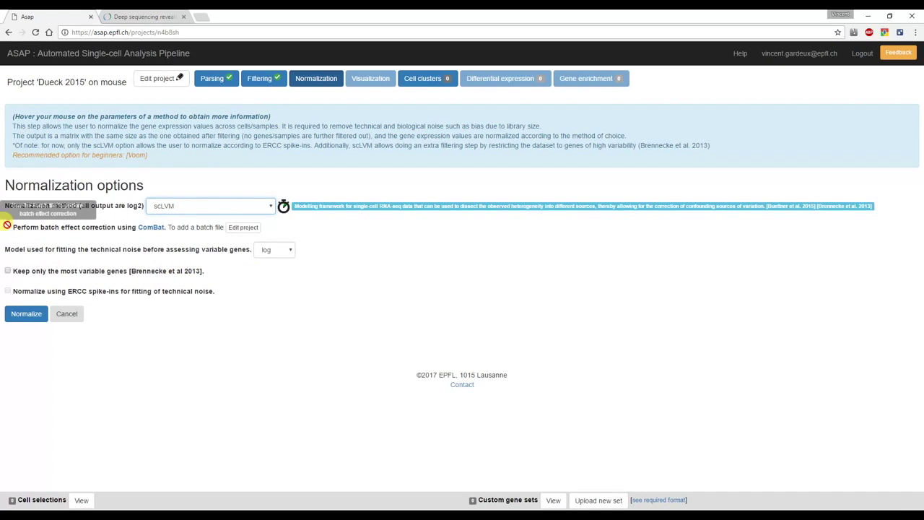
{"action": "left_click", "coordinate": [243, 228]}
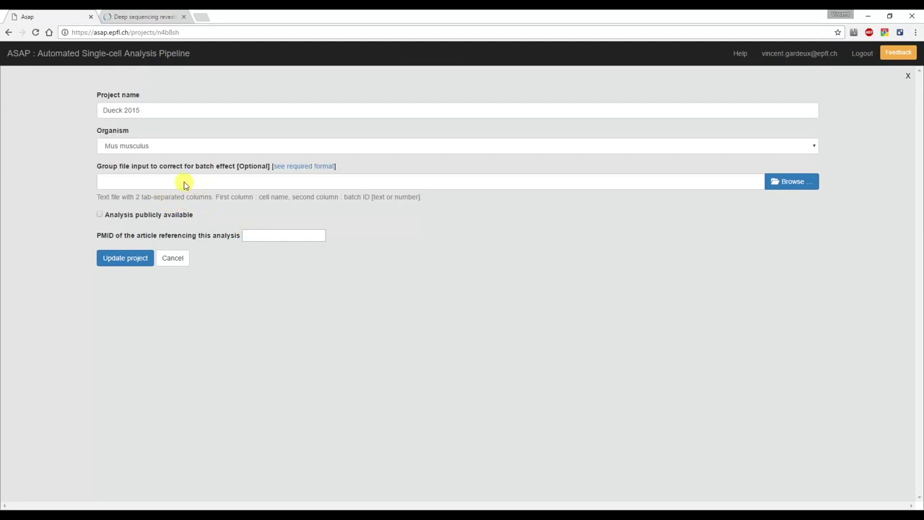
{"action": "left_click", "coordinate": [180, 259]}
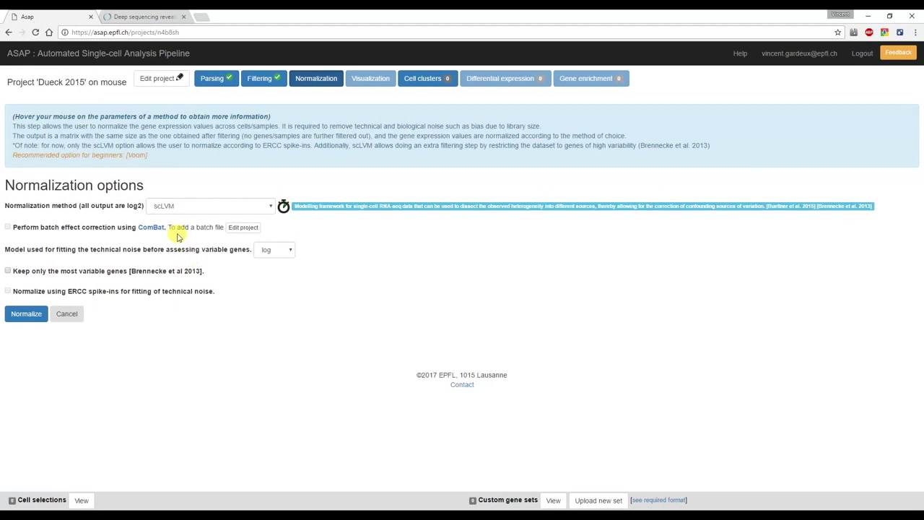
{"action": "mouse_move", "coordinate": [124, 276]}
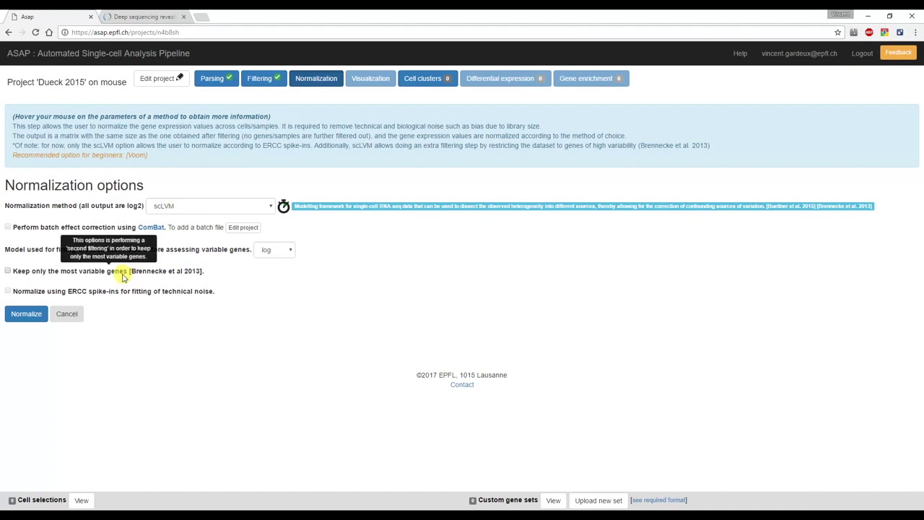
{"action": "mouse_move", "coordinate": [97, 294]}
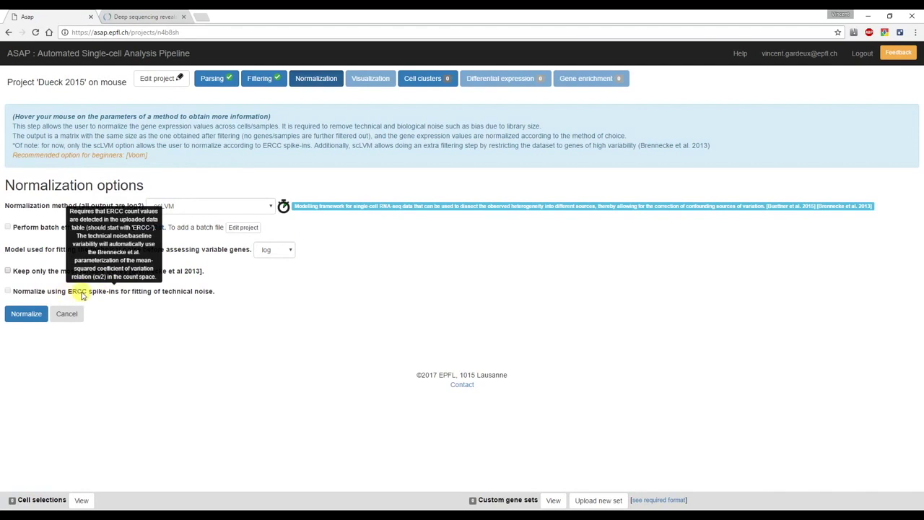
Normalize the filtered data with the Voom method, without batch effect correction, and review the expression distribution plot.
{"action": "left_click", "coordinate": [185, 207]}
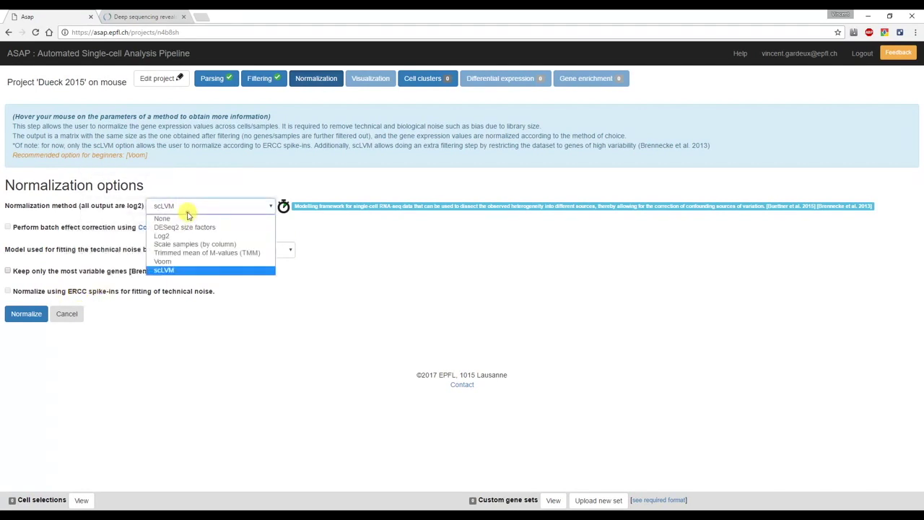
{"action": "left_click", "coordinate": [180, 261]}
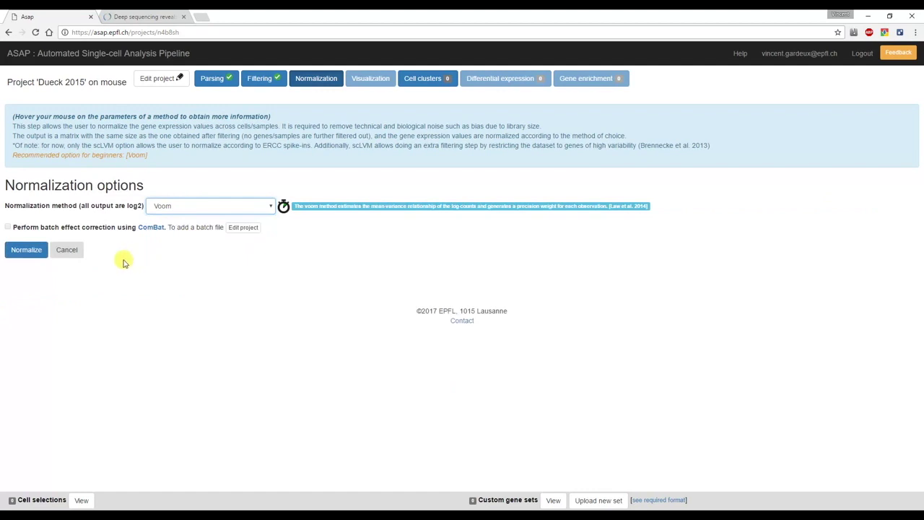
{"action": "mouse_move", "coordinate": [8, 227]}
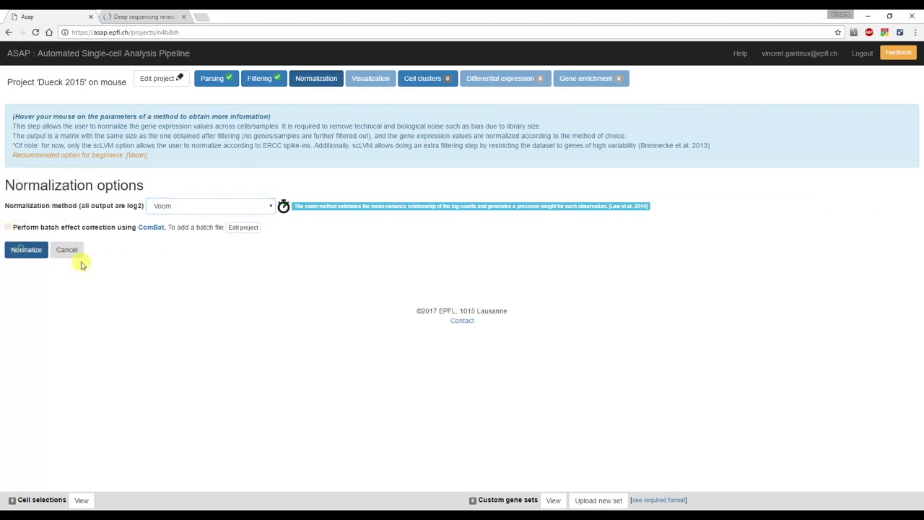
{"action": "key", "text": "Return"}
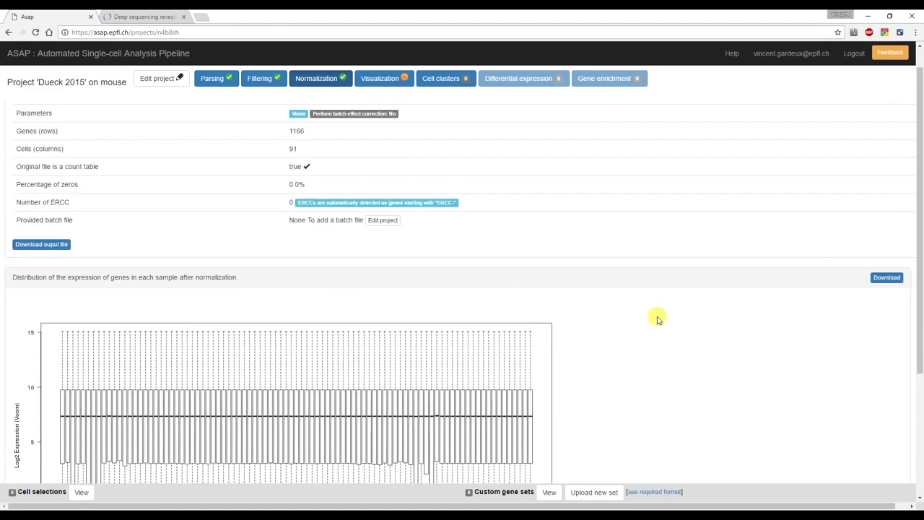
{"action": "scroll", "coordinate": [657, 318], "scroll_direction": "down", "scroll_amount": 1}
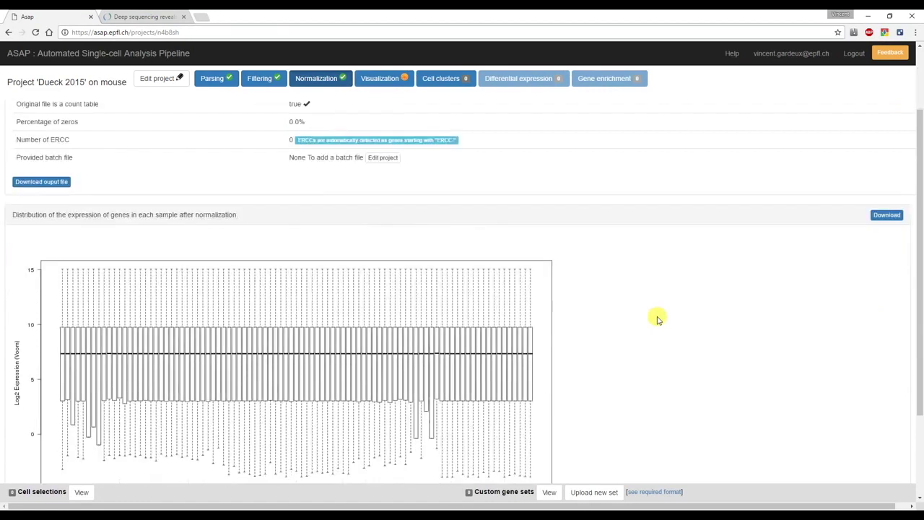
{"action": "scroll", "coordinate": [657, 318], "scroll_direction": "down", "scroll_amount": 2}
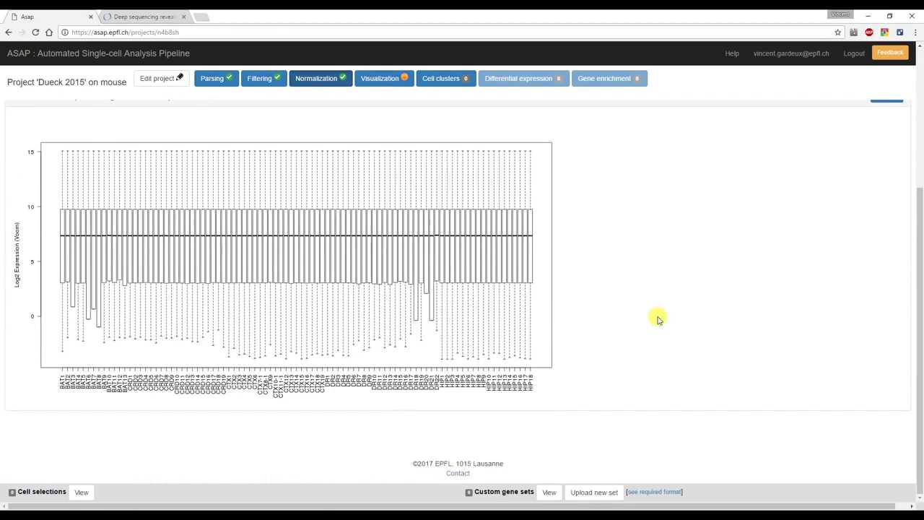
Examine how the cells group in the PCA, tSNE and MDS visualizations, rotating the 3D PCA plot.
{"action": "scroll", "coordinate": [659, 320], "scroll_direction": "up", "scroll_amount": 5}
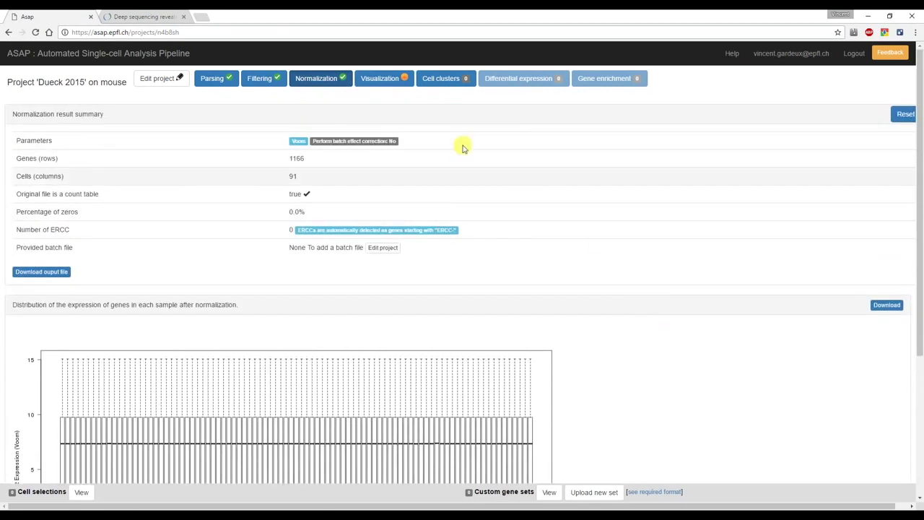
{"action": "left_click", "coordinate": [383, 78]}
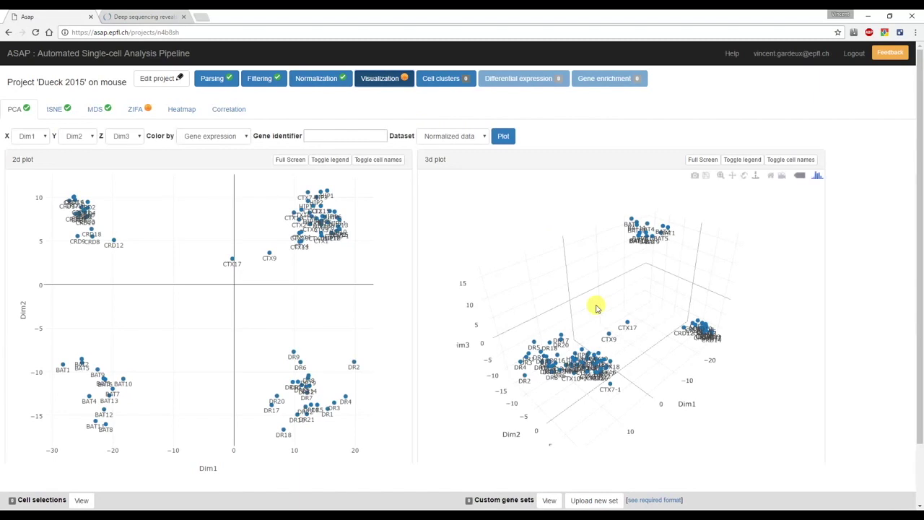
{"action": "left_click_drag", "start_coordinate": [656, 305], "coordinate": [709, 316]}
{"action": "left_click", "coordinate": [238, 137]}
{"action": "left_click", "coordinate": [241, 145]}
{"action": "left_click", "coordinate": [57, 110]}
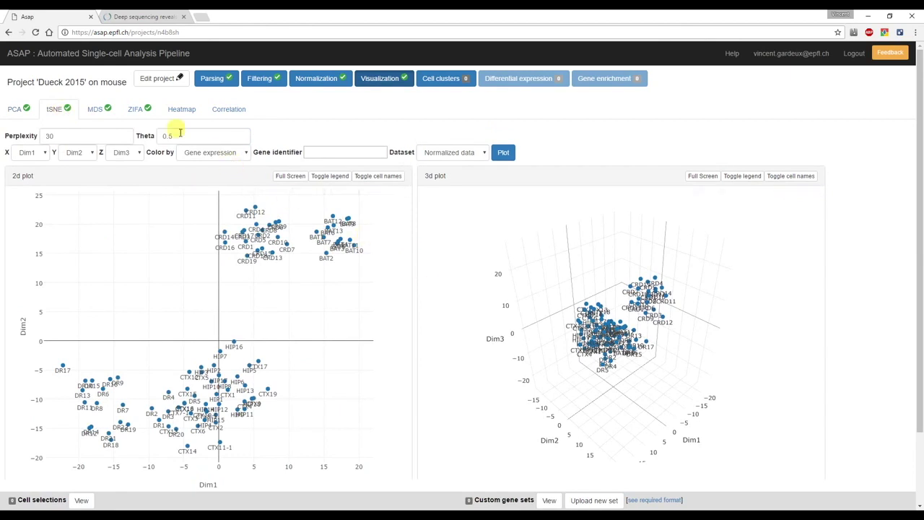
{"action": "left_click", "coordinate": [101, 109]}
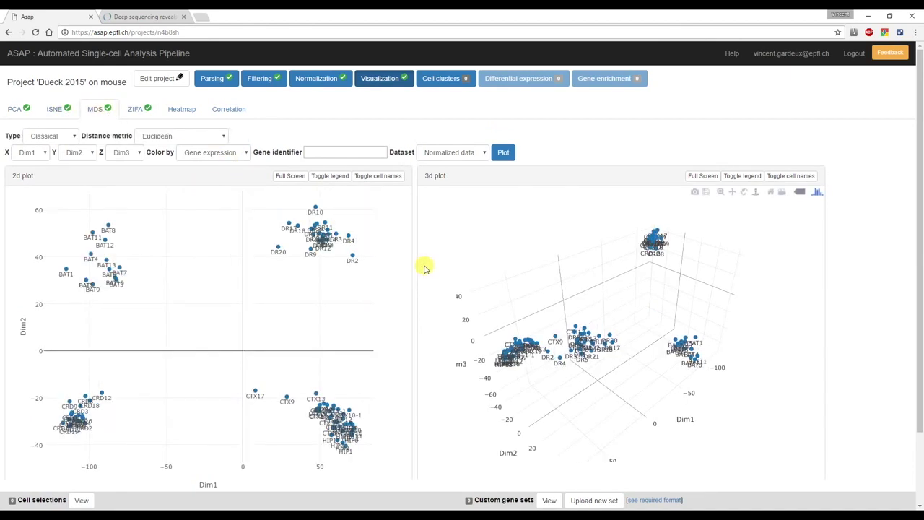
{"action": "left_click", "coordinate": [137, 109]}
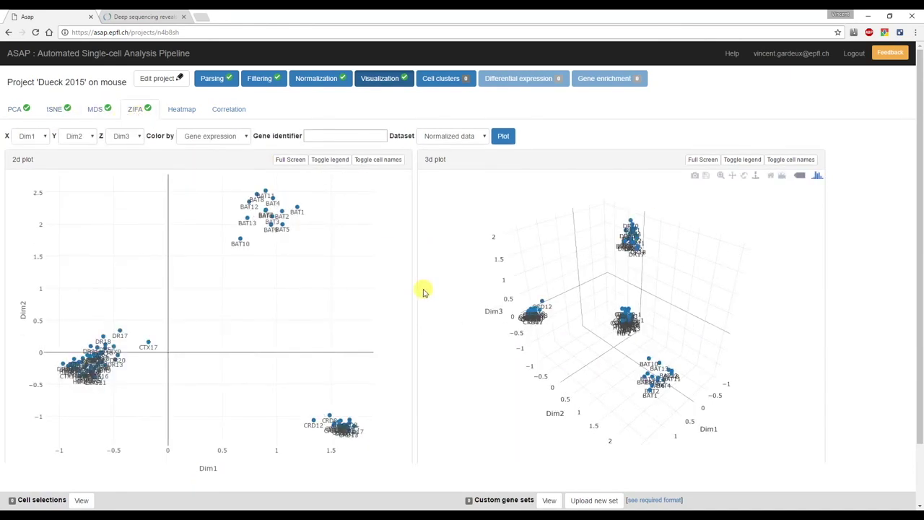
{"action": "left_click", "coordinate": [109, 117]}
{"action": "left_click", "coordinate": [329, 153]}
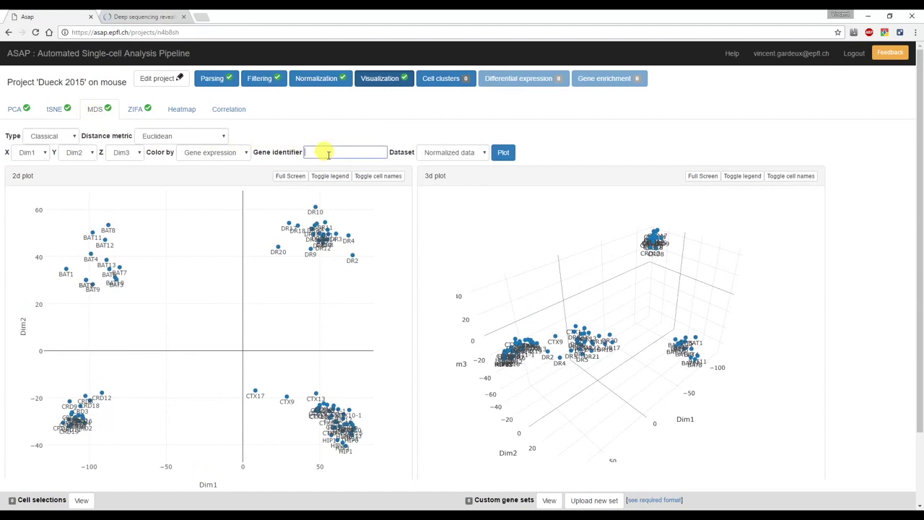
{"action": "type", "text": "adipo"}
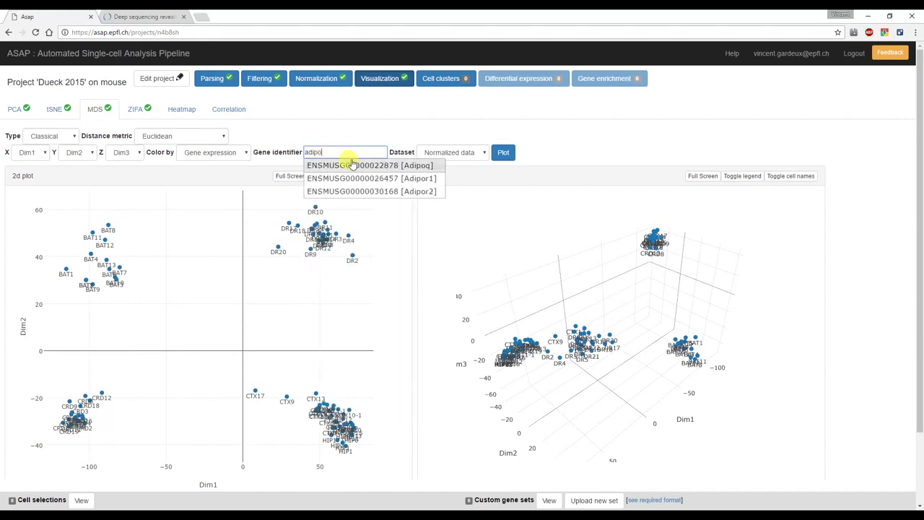
{"action": "left_click", "coordinate": [351, 165]}
{"action": "left_click", "coordinate": [501, 153]}
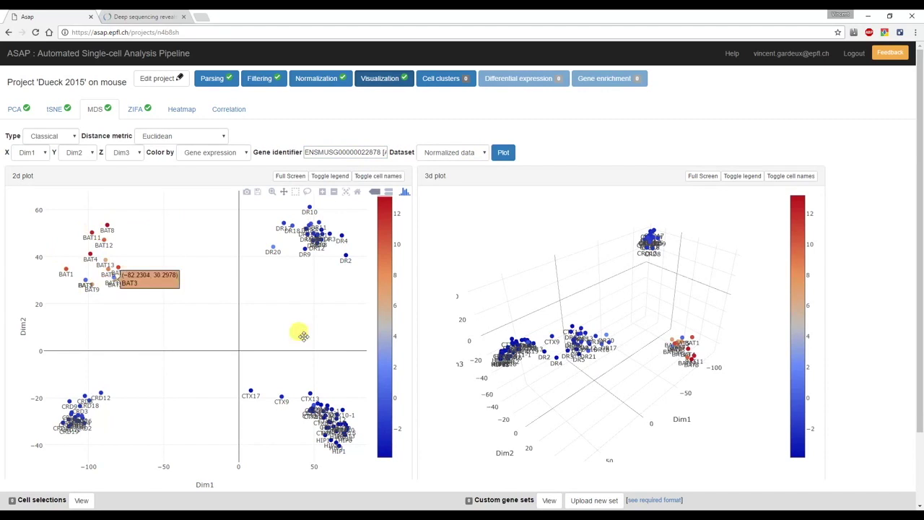
Hide the cell names in the 3D MDS plot and rotate it to inspect the gene expression across the cell groups.
{"action": "left_click_drag", "start_coordinate": [611, 326], "coordinate": [706, 278]}
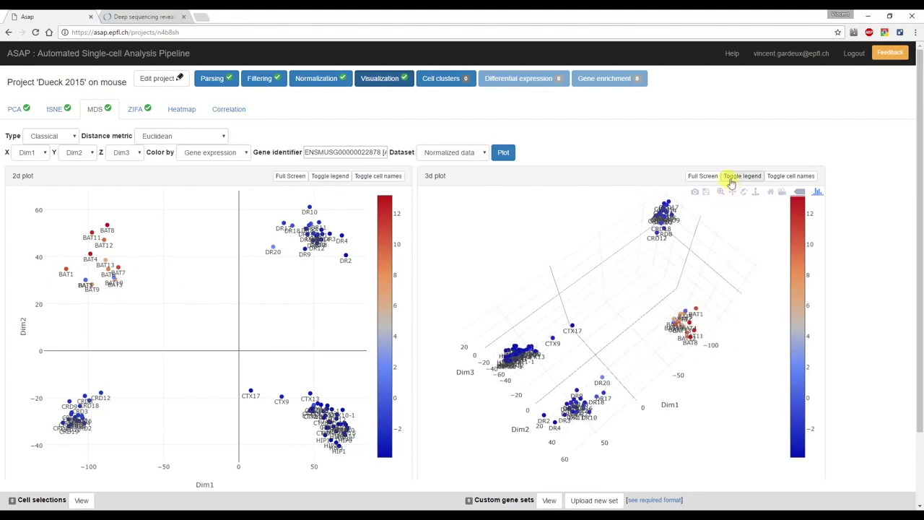
{"action": "left_click", "coordinate": [783, 175]}
{"action": "left_click_drag", "start_coordinate": [624, 303], "coordinate": [585, 258]}
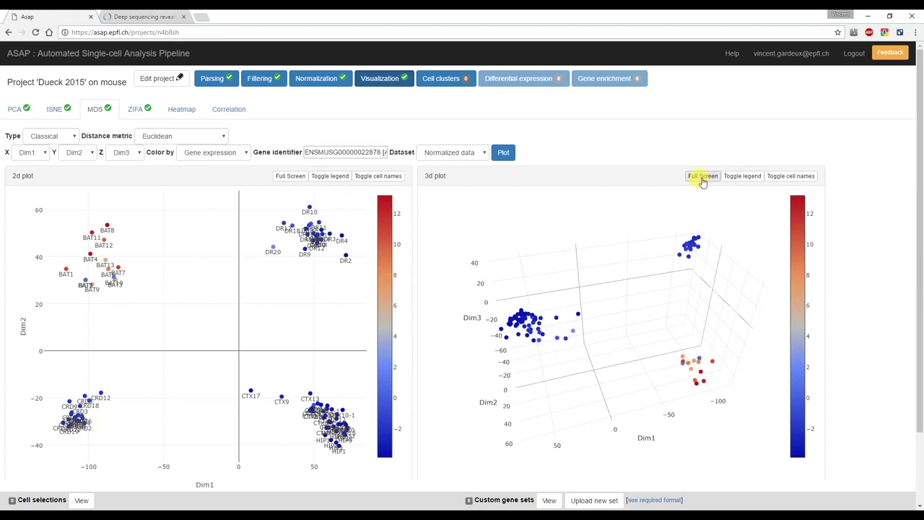
Run SC3 cell clustering on the normalized data twice, with the number of clusters set to Auto and to 5.
{"action": "left_click", "coordinate": [465, 80]}
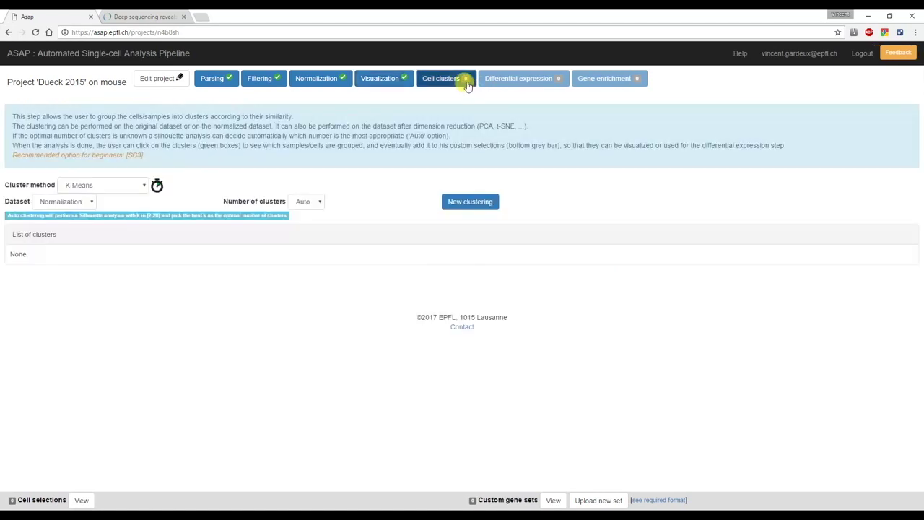
{"action": "left_click", "coordinate": [104, 189]}
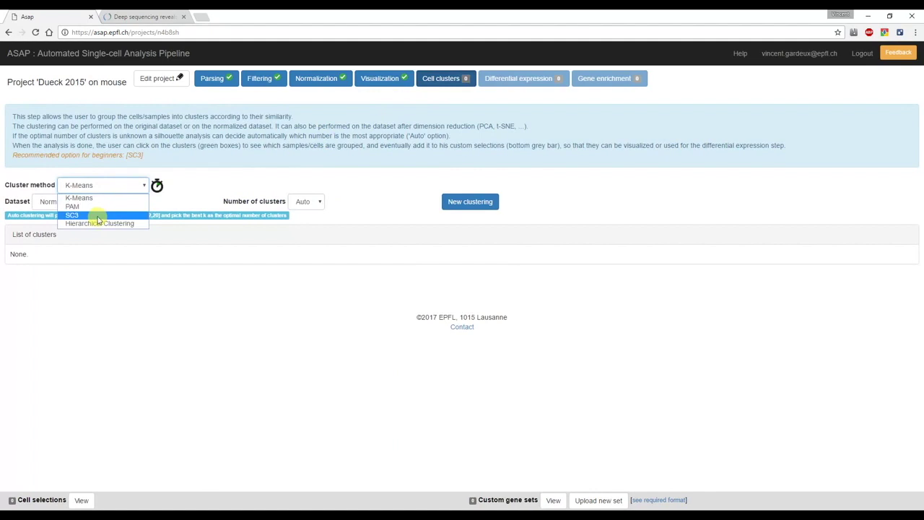
{"action": "left_click", "coordinate": [97, 216]}
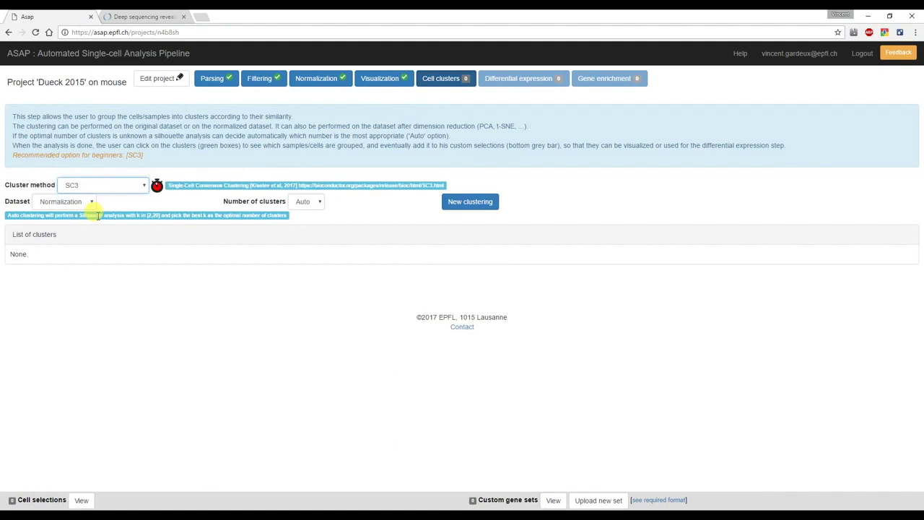
{"action": "left_click", "coordinate": [471, 201]}
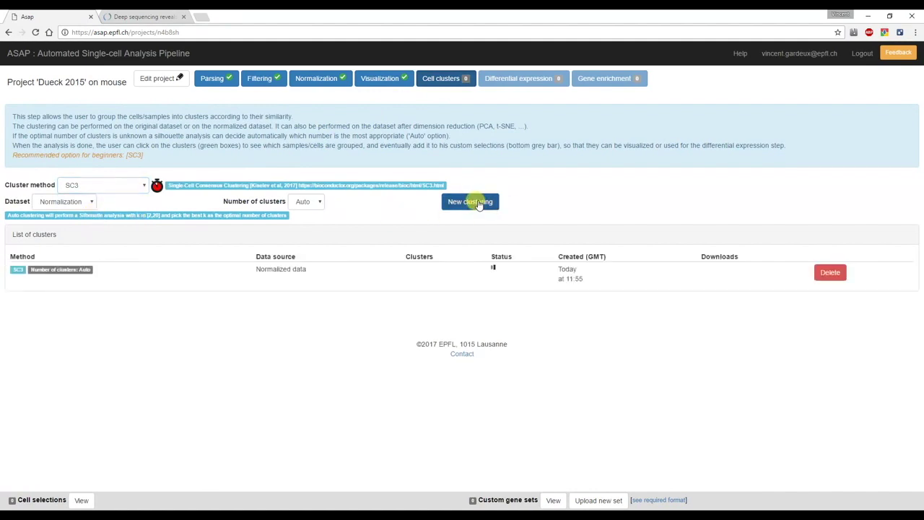
{"action": "left_click", "coordinate": [315, 204]}
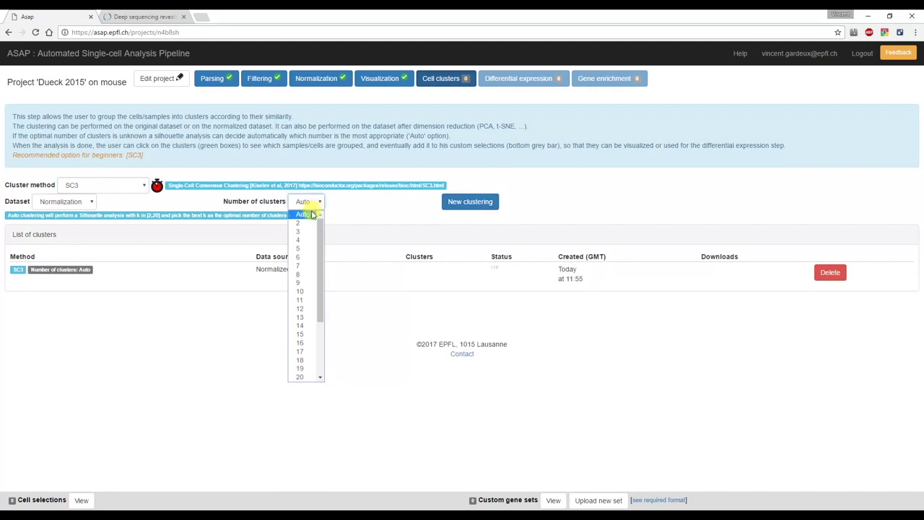
{"action": "left_click", "coordinate": [305, 250]}
{"action": "left_click", "coordinate": [466, 202]}
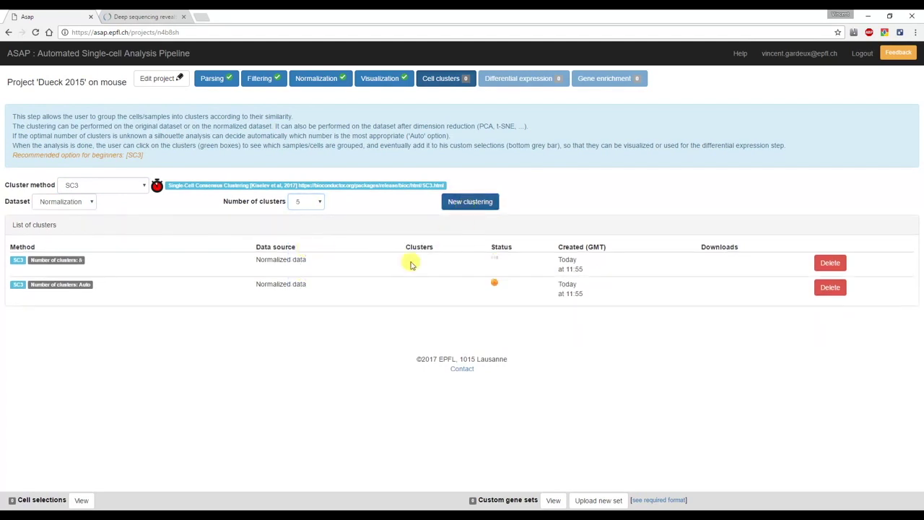
Run K-Means cell clustering on the normalized data twice, with the number of clusters set to Auto and to 5.
{"action": "left_click", "coordinate": [91, 186]}
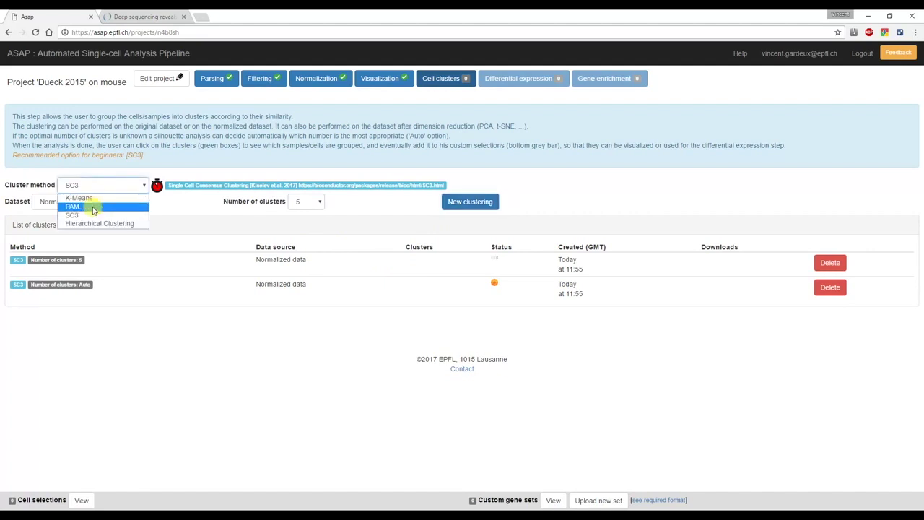
{"action": "left_click", "coordinate": [91, 198]}
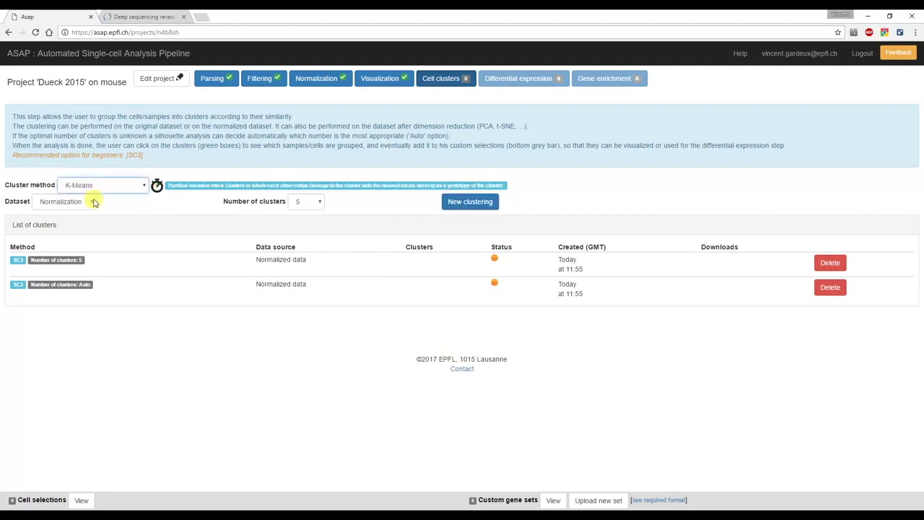
{"action": "left_click", "coordinate": [440, 202]}
{"action": "left_click", "coordinate": [310, 202]}
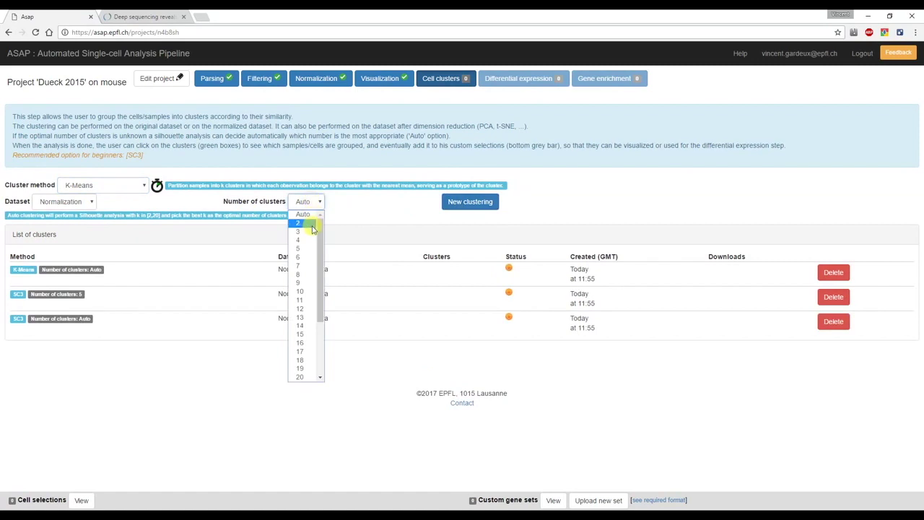
{"action": "left_click", "coordinate": [307, 248]}
{"action": "left_click", "coordinate": [462, 204]}
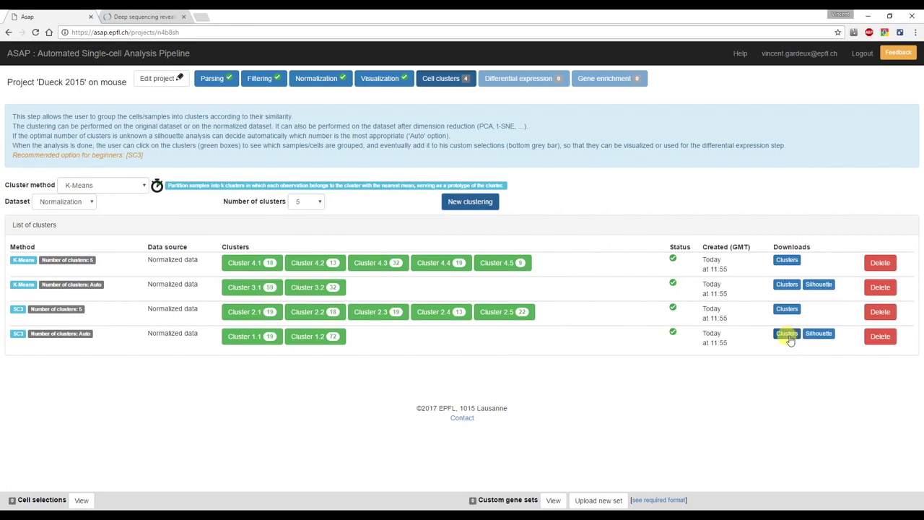
Download the cluster table and silhouette plot of the automatic SC3 clustering, and view the silhouette image before closing it.
{"action": "left_click", "coordinate": [789, 338]}
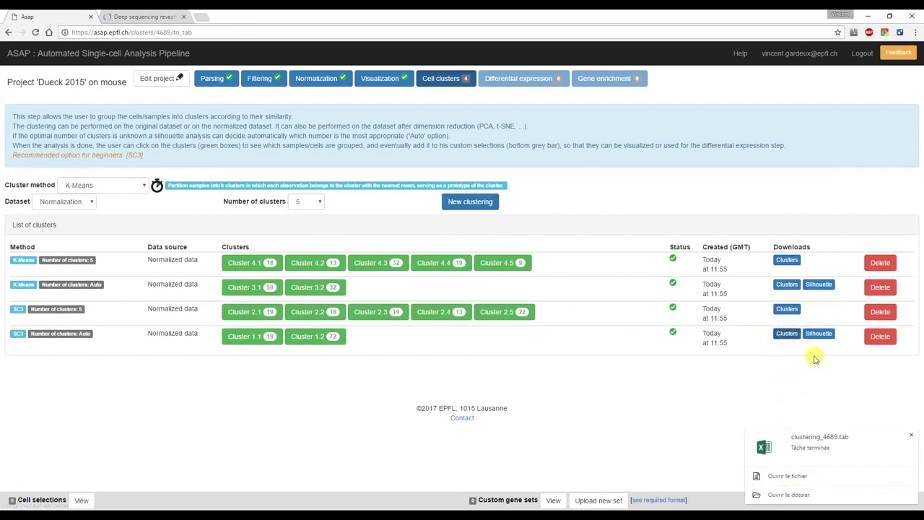
{"action": "left_click", "coordinate": [818, 333]}
{"action": "left_click", "coordinate": [800, 392]}
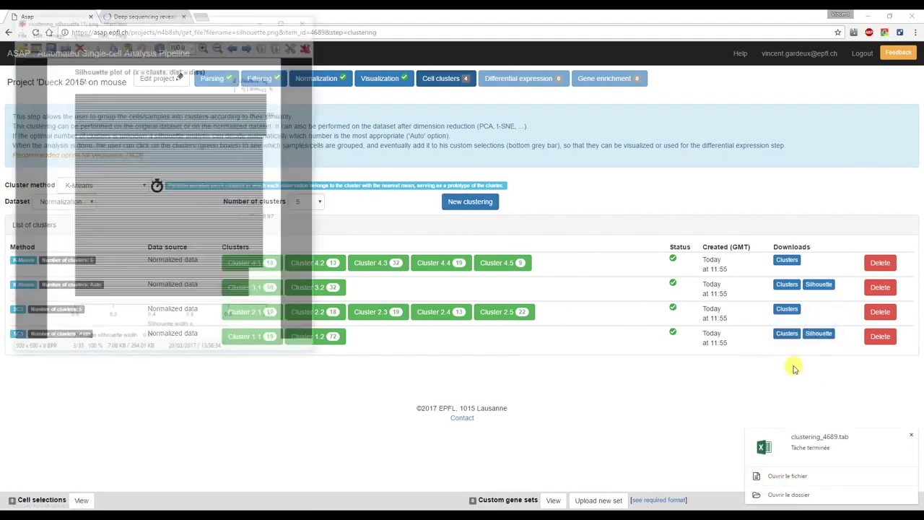
{"action": "left_click_drag", "start_coordinate": [220, 16], "coordinate": [313, 67]}
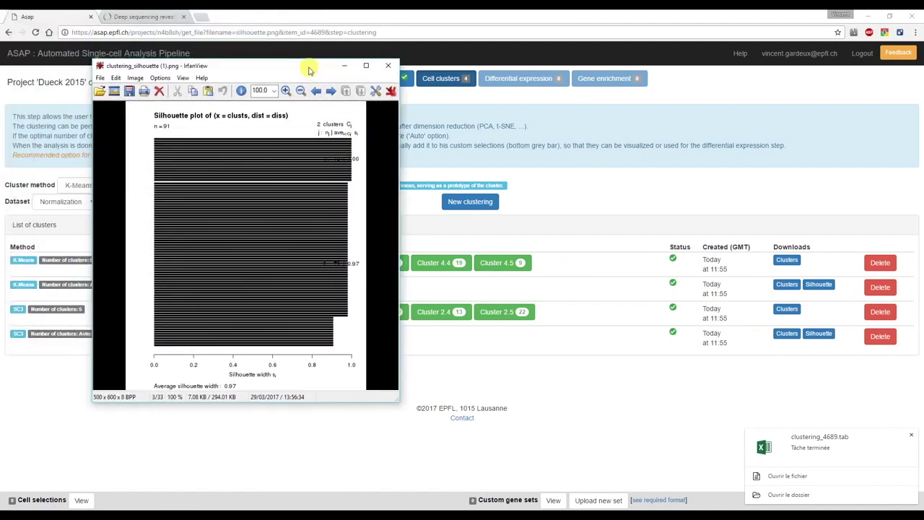
{"action": "left_click", "coordinate": [388, 65]}
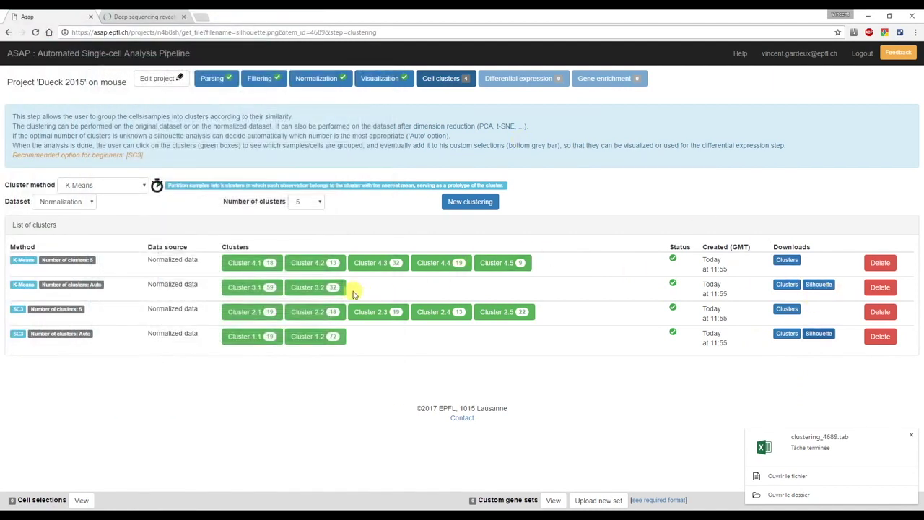
Check the cell lists of Clusters 4.3, 3.2 and 2.1, and add Cluster 2.1 to the cell selections.
{"action": "left_click", "coordinate": [384, 264]}
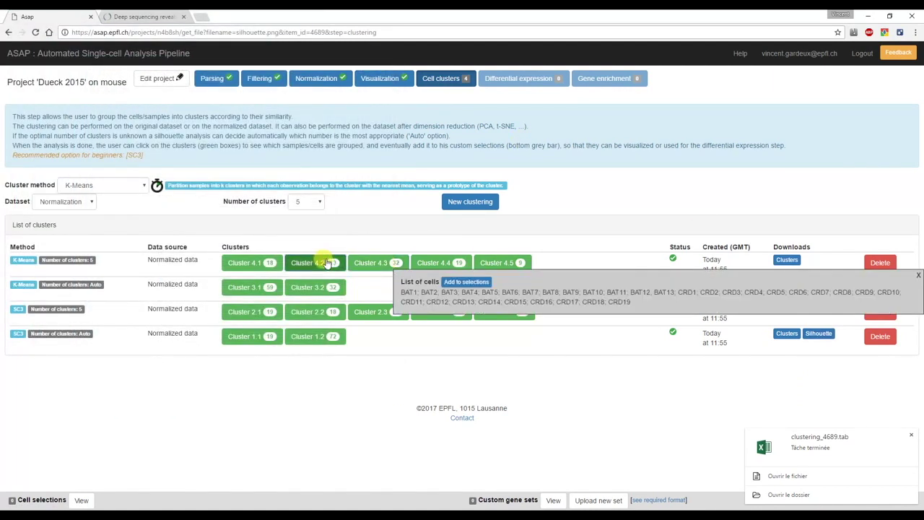
{"action": "left_click", "coordinate": [303, 288]}
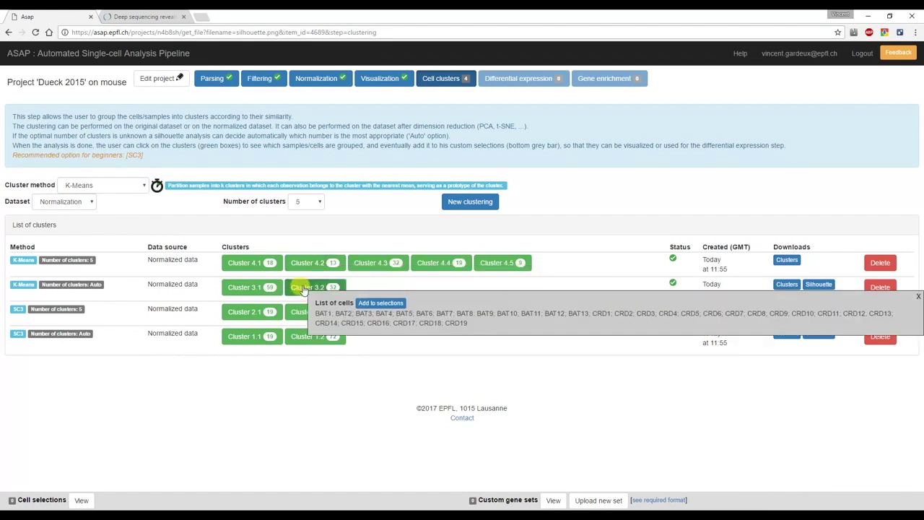
{"action": "left_click", "coordinate": [262, 312]}
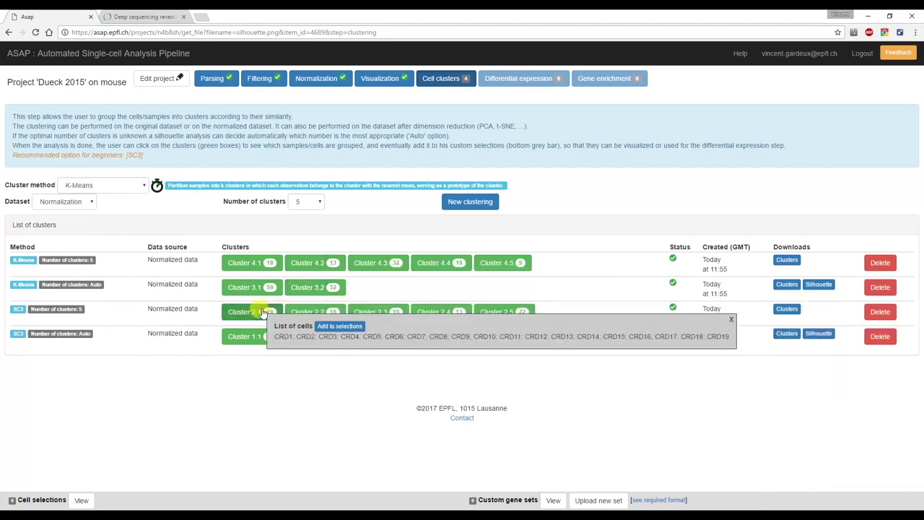
{"action": "left_click", "coordinate": [332, 329]}
Rename the Cluster 2.1 cell selection as CRD.
{"action": "left_click", "coordinate": [22, 483]}
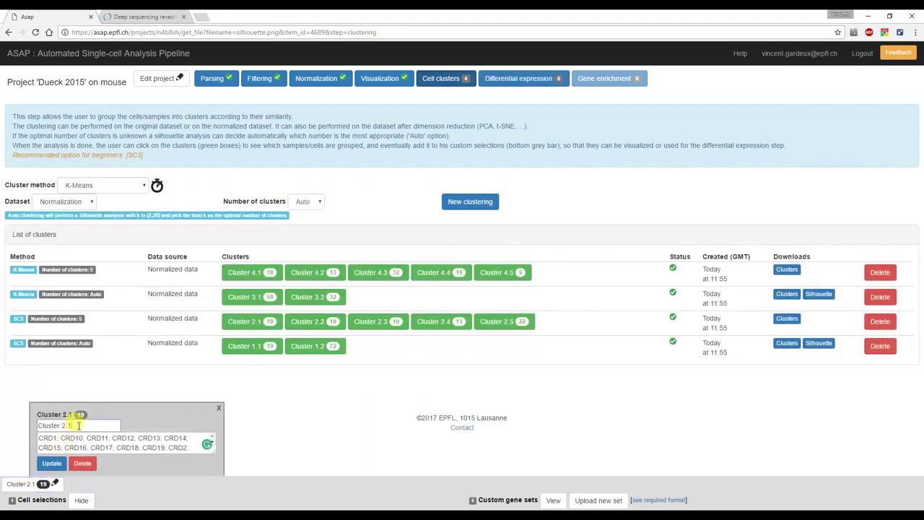
{"action": "left_click_drag", "start_coordinate": [79, 426], "coordinate": [25, 425]}
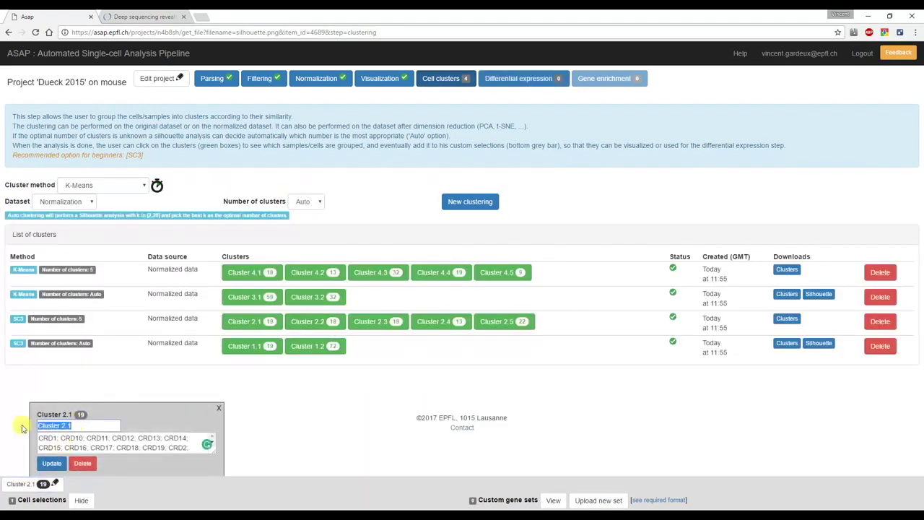
{"action": "left_click", "coordinate": [52, 463]}
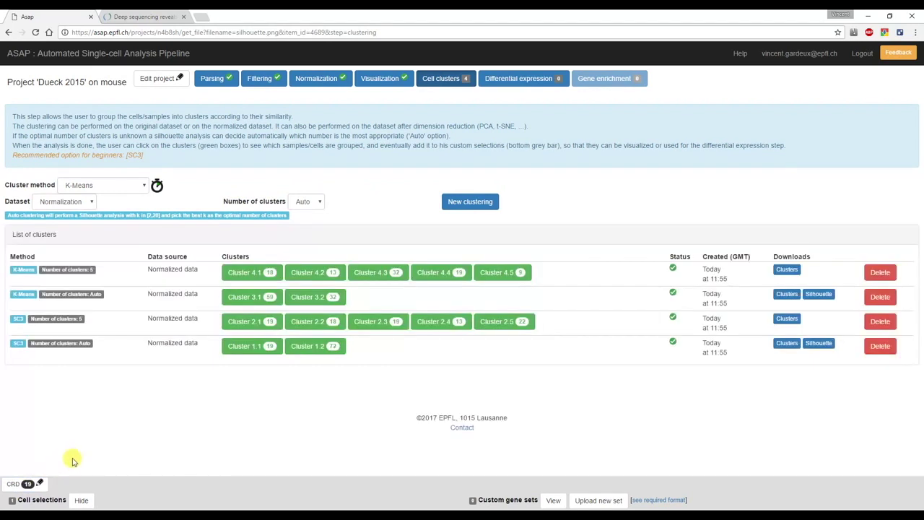
Run differential expression of CRD against its complementary set with Limma on normalized data and with DESeq2 on filtered data.
{"action": "left_click", "coordinate": [517, 80]}
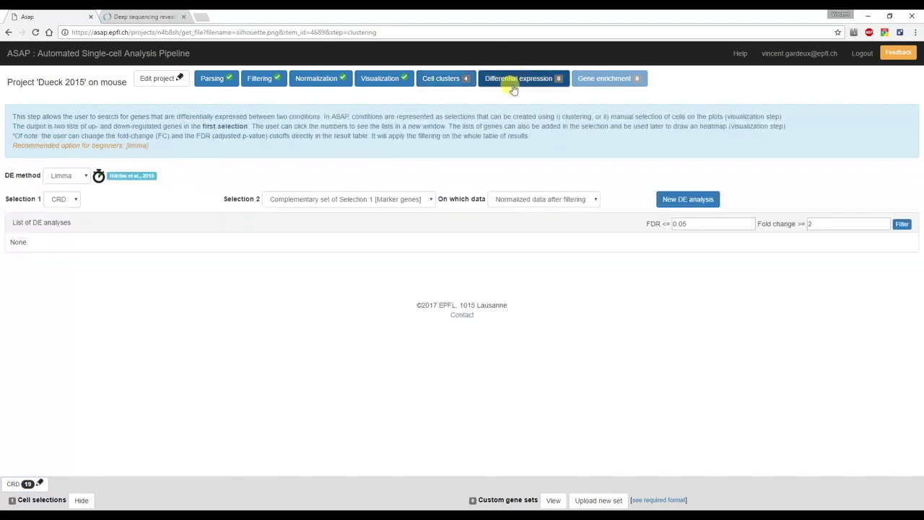
{"action": "left_click", "coordinate": [681, 200]}
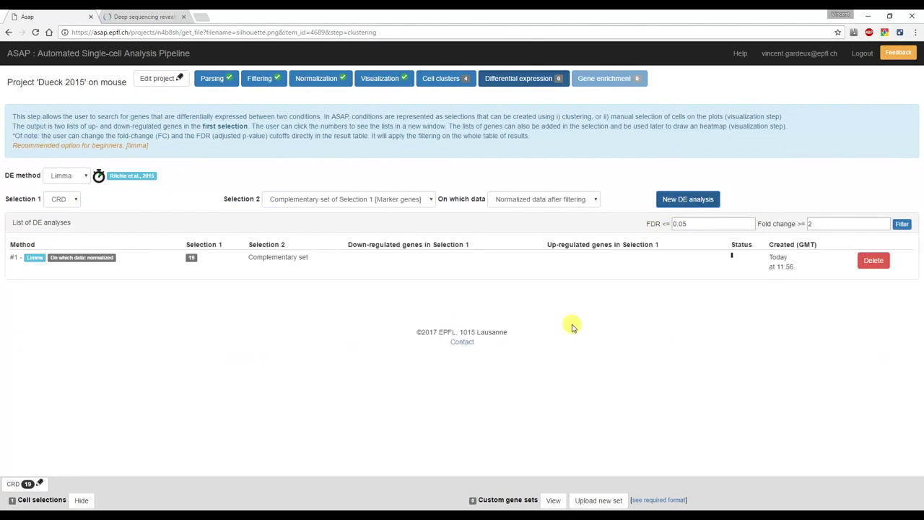
{"action": "left_click", "coordinate": [79, 176]}
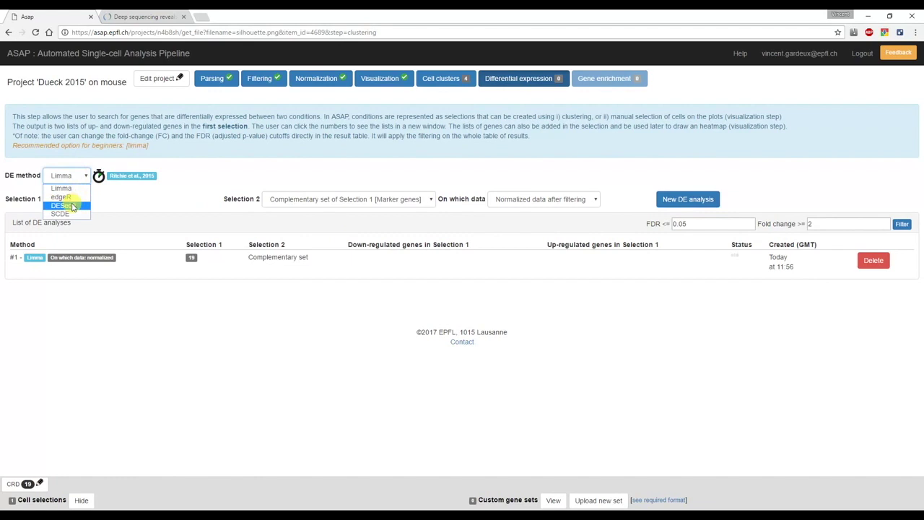
{"action": "left_click", "coordinate": [63, 206]}
{"action": "left_click", "coordinate": [658, 200]}
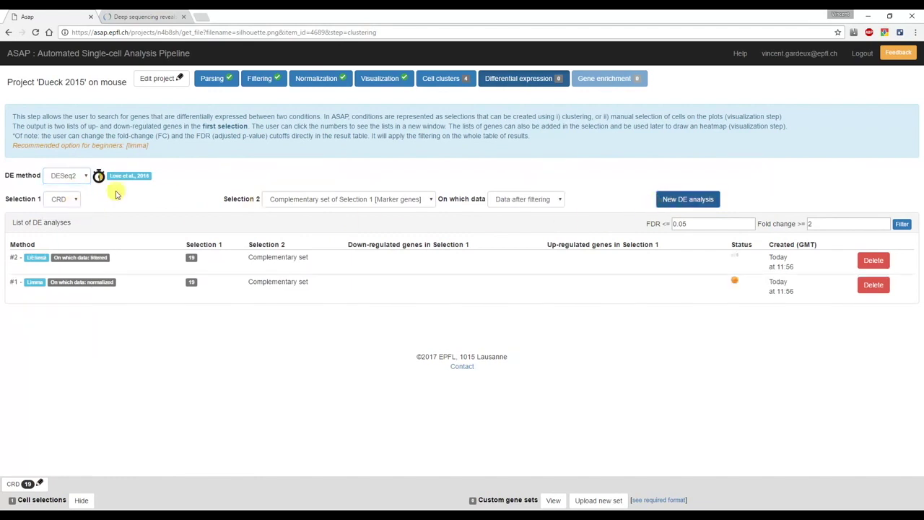
Run an SCDE differential expression analysis of CRD against its complementary set on the data after filtering.
{"action": "left_click", "coordinate": [320, 200]}
{"action": "left_click", "coordinate": [321, 217]}
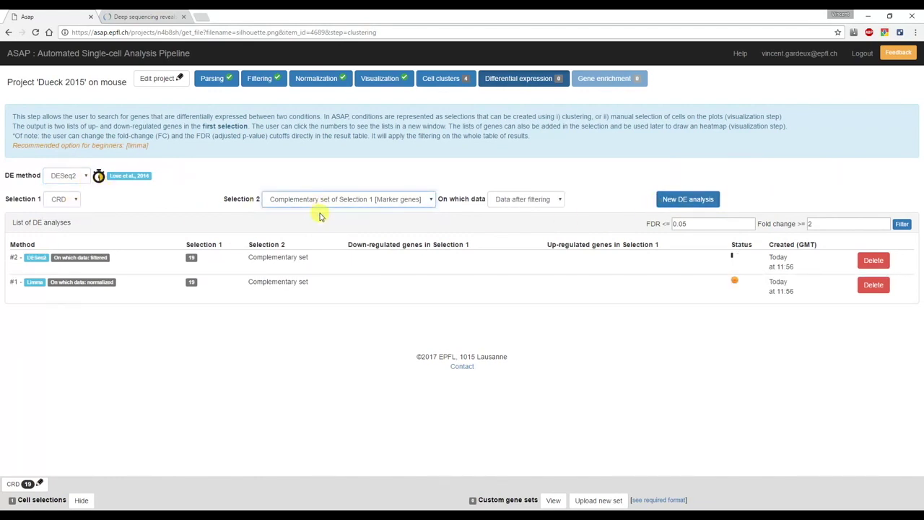
{"action": "left_click", "coordinate": [66, 176]}
{"action": "left_click", "coordinate": [66, 209]}
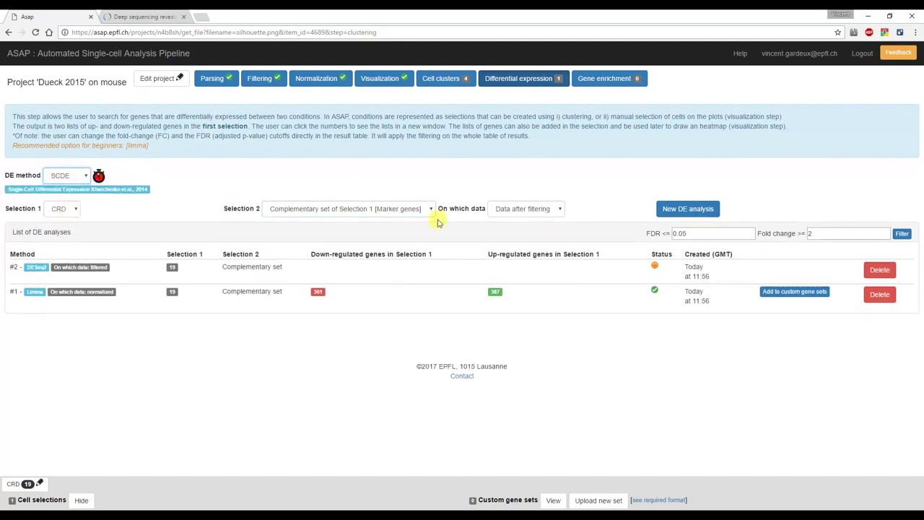
{"action": "left_click", "coordinate": [521, 217]}
{"action": "left_click", "coordinate": [524, 225]}
{"action": "left_click", "coordinate": [687, 209]}
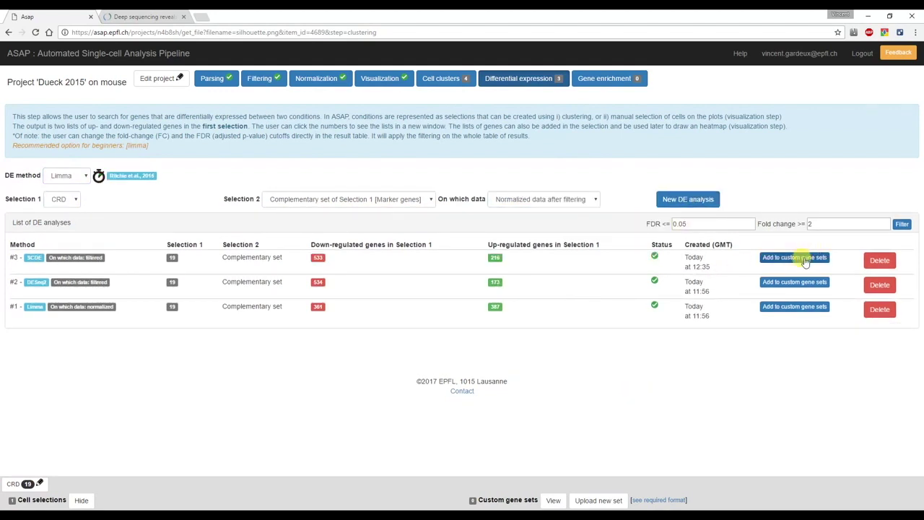
Add the SCDE results to the custom gene sets and open the Limma analysis's list of up-regulated genes.
{"action": "left_click", "coordinate": [804, 261]}
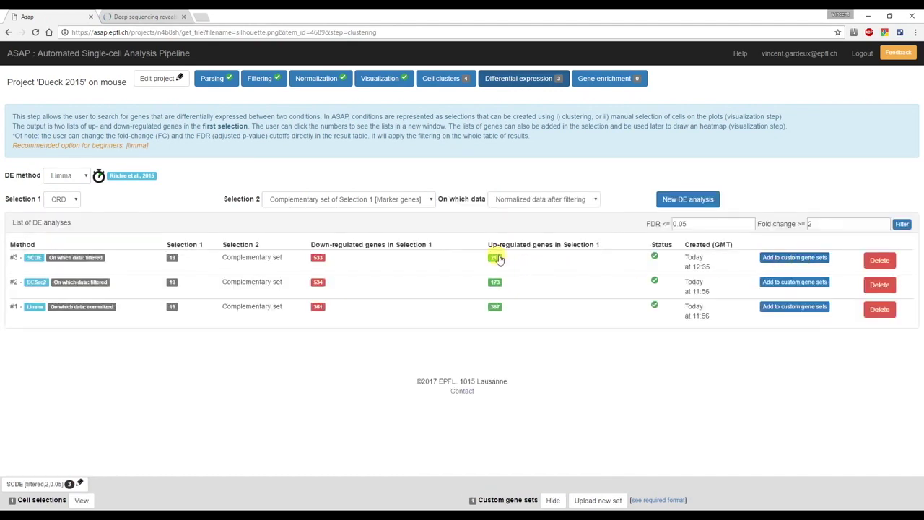
{"action": "left_click", "coordinate": [496, 309]}
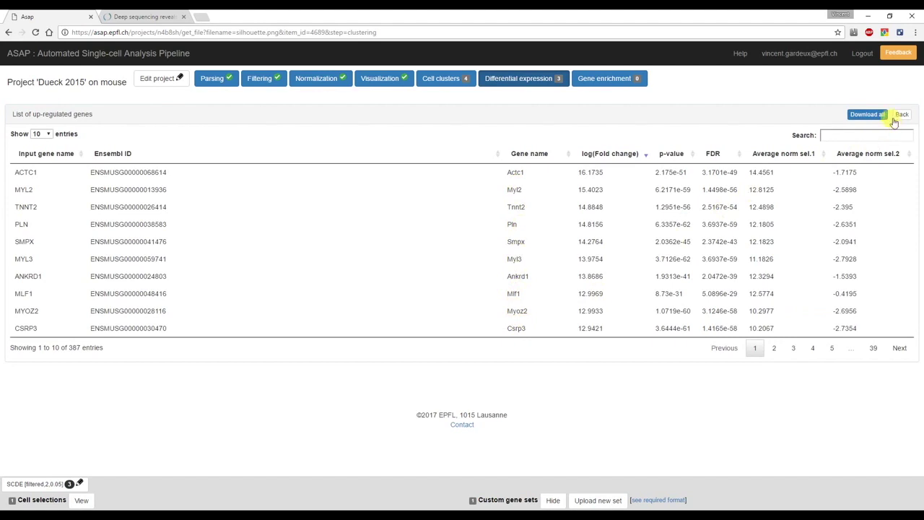
Run a Gene Atlas enrichment on the top 100 up-regulated genes of the Limma CRD analysis.
{"action": "left_click", "coordinate": [901, 114]}
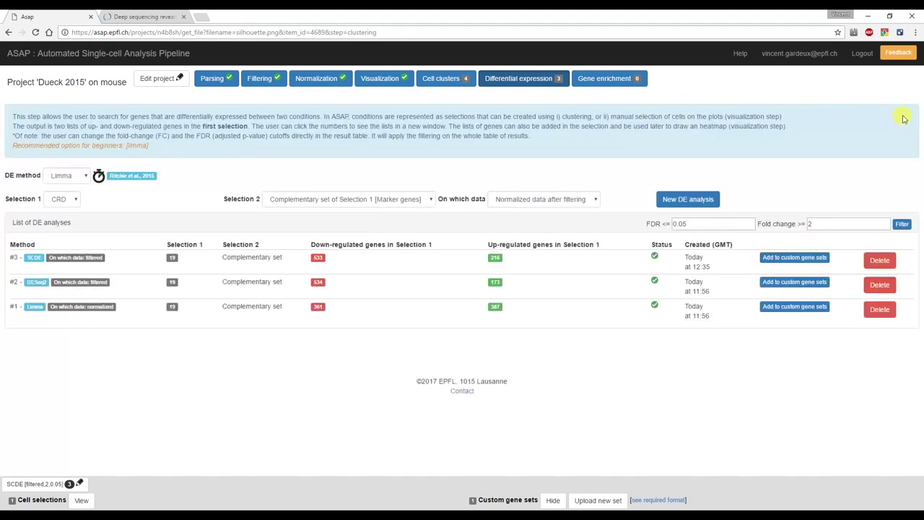
{"action": "left_click", "coordinate": [611, 85]}
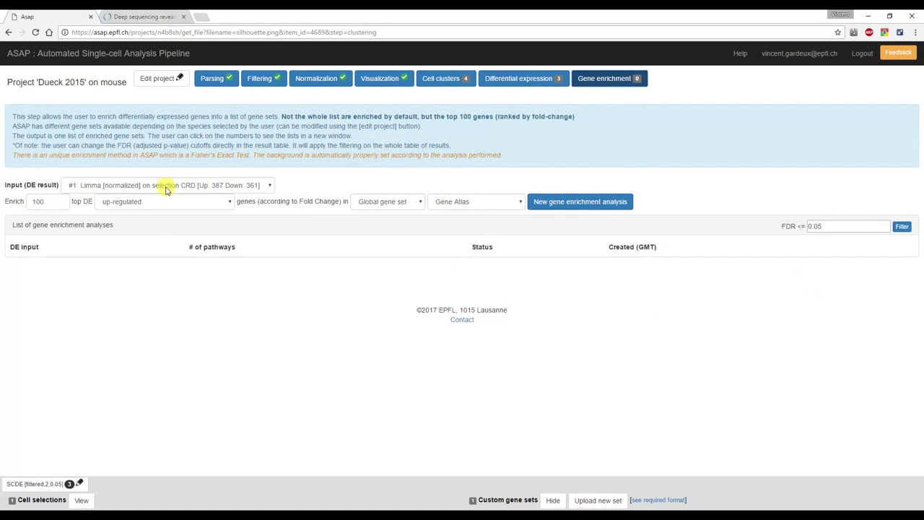
{"action": "left_click", "coordinate": [597, 202]}
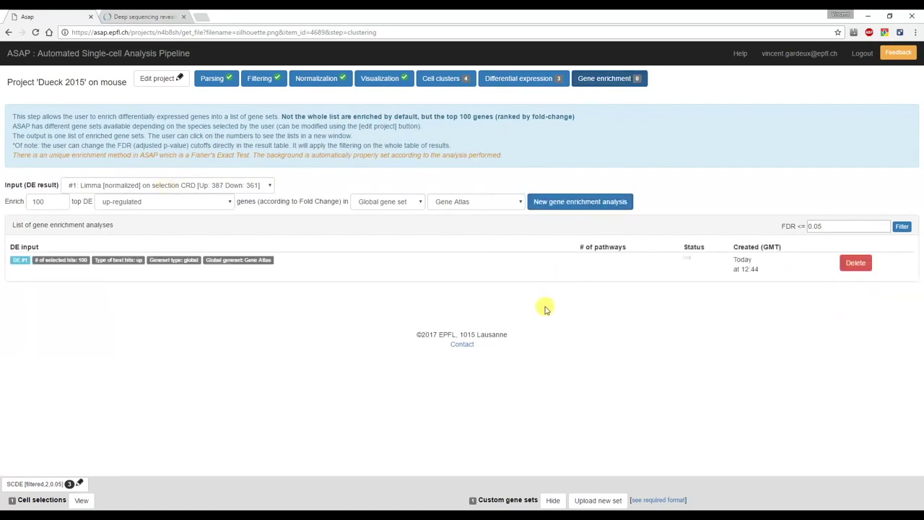
Run further enrichments of the top 100 up-regulated Limma genes against the KEGG and GO Biological Processes global gene sets.
{"action": "left_click", "coordinate": [456, 201]}
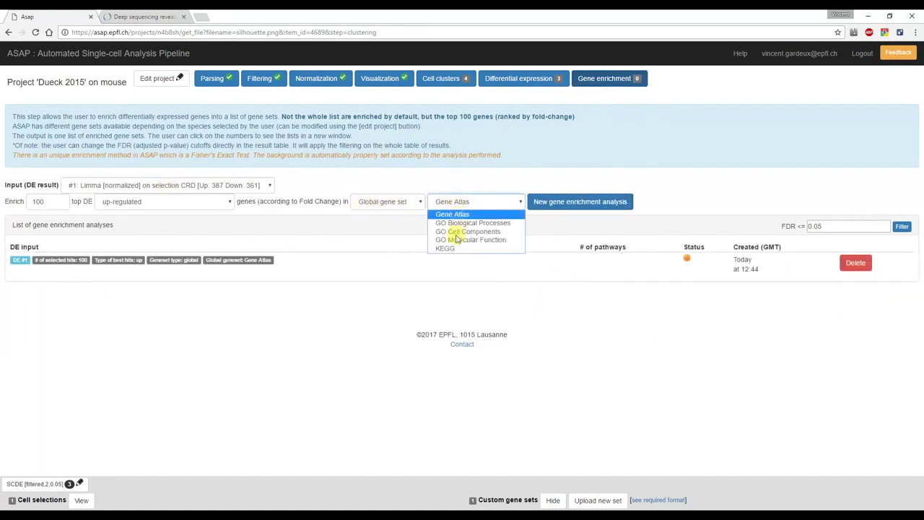
{"action": "left_click", "coordinate": [452, 248]}
{"action": "left_click", "coordinate": [574, 201]}
{"action": "left_click", "coordinate": [484, 204]}
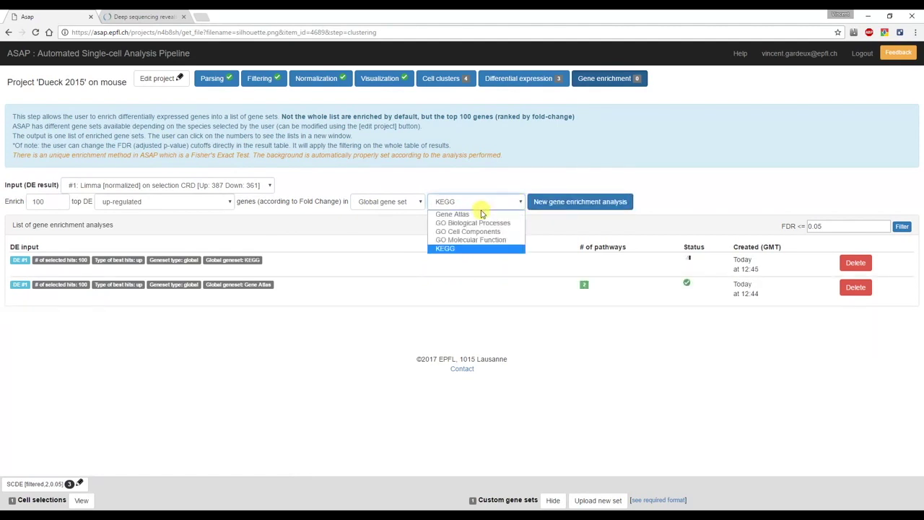
{"action": "left_click", "coordinate": [473, 222]}
{"action": "left_click", "coordinate": [571, 200]}
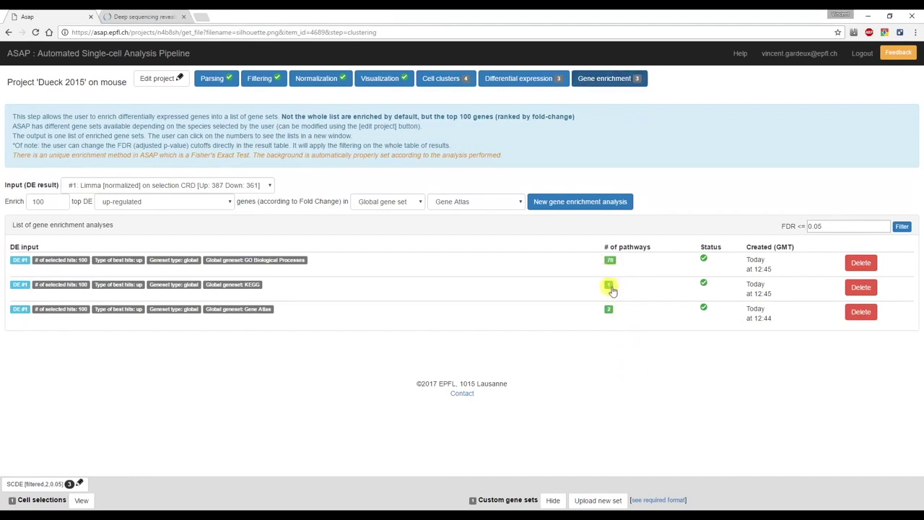
Examine the enrichment results for KEGG, Gene Atlas and GO Biological Processes one after another.
{"action": "left_click", "coordinate": [610, 287]}
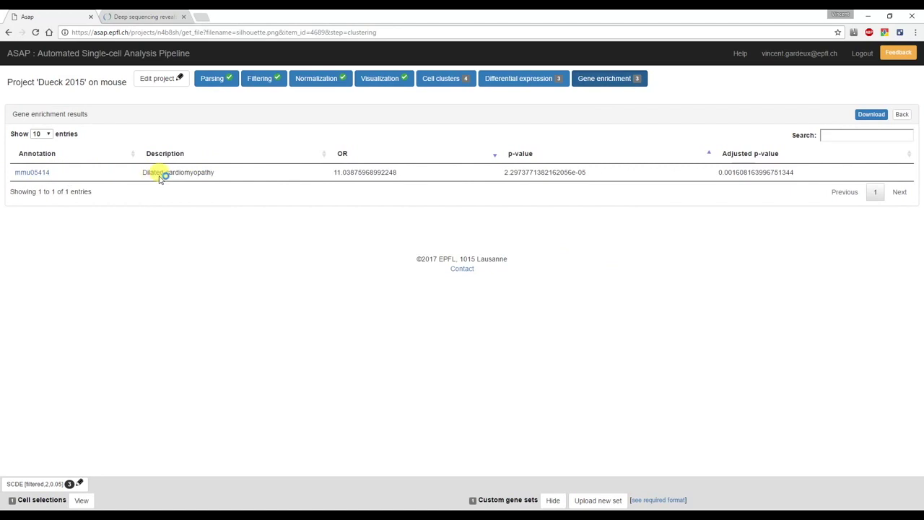
{"action": "left_click", "coordinate": [902, 115]}
{"action": "left_click", "coordinate": [609, 310]}
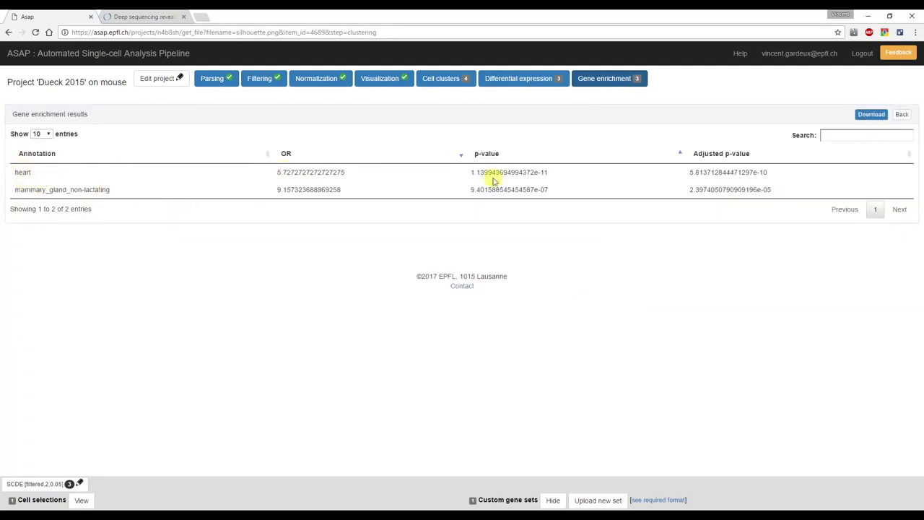
{"action": "left_click", "coordinate": [903, 114]}
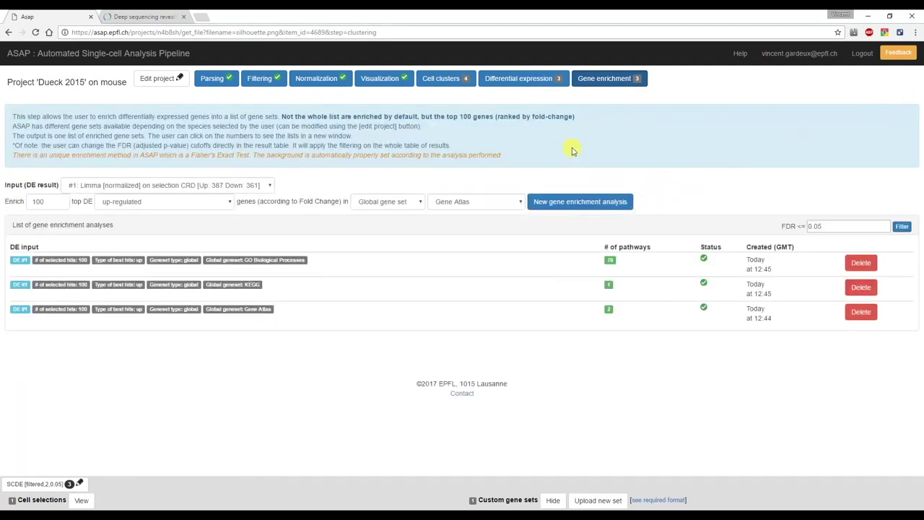
{"action": "left_click", "coordinate": [610, 260]}
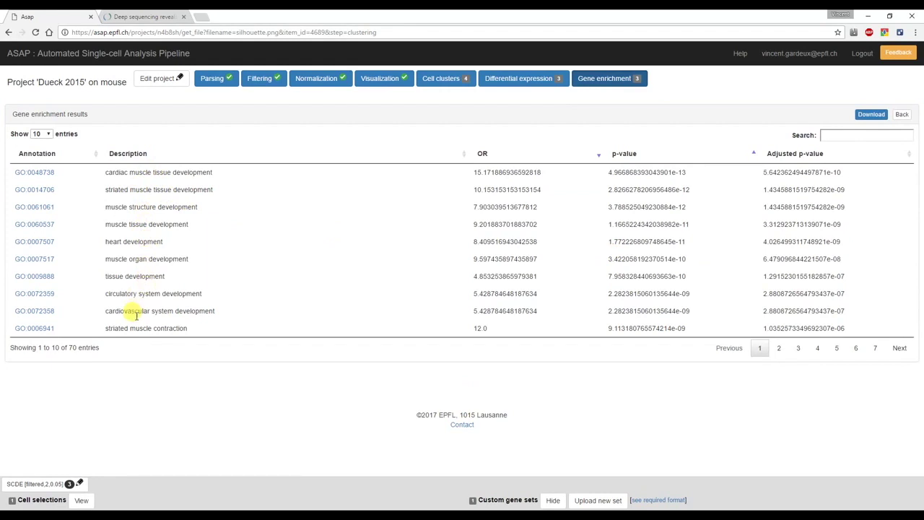
{"action": "left_click", "coordinate": [902, 114]}
Open the SCDE analysis's list of up-regulated genes and copy the gene name Actc1.
{"action": "left_click", "coordinate": [545, 79]}
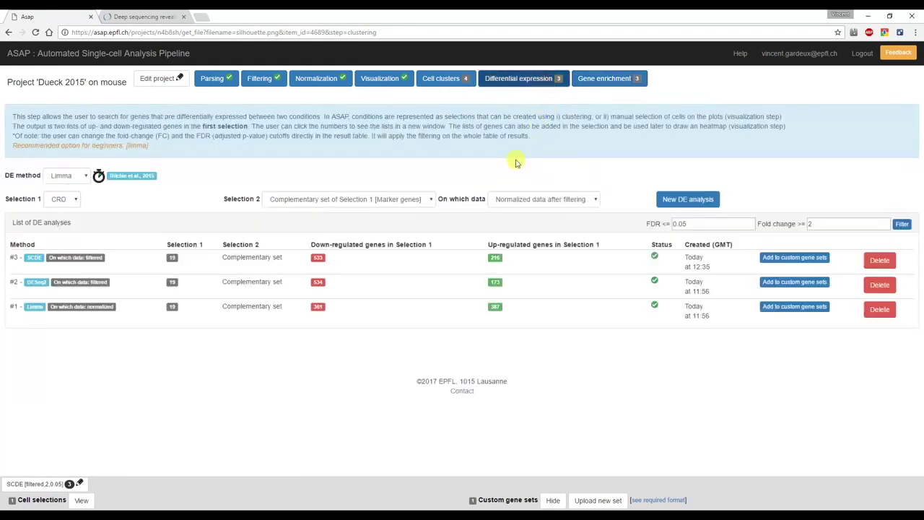
{"action": "left_click", "coordinate": [495, 259]}
{"action": "double_click", "coordinate": [512, 171]}
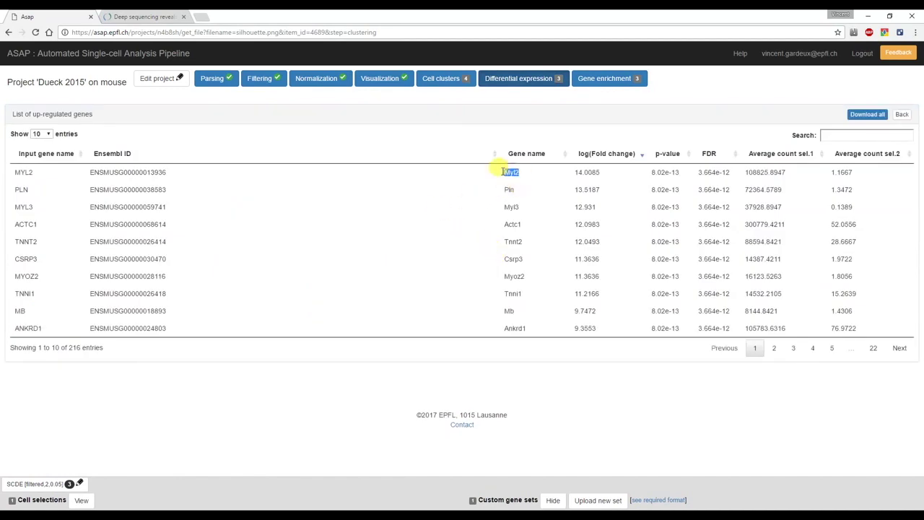
{"action": "left_click", "coordinate": [508, 220]}
{"action": "double_click", "coordinate": [507, 219]}
{"action": "key", "text": "ctrl+c"}
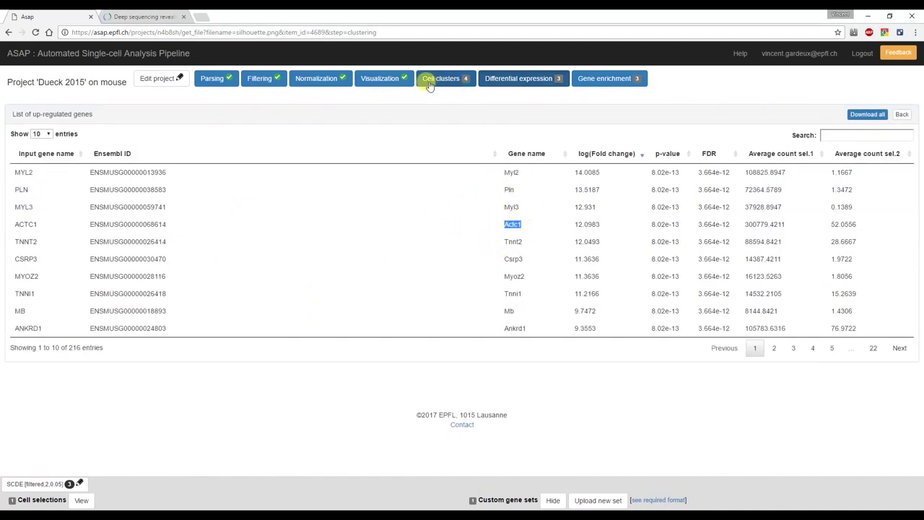
Color the MDS plots by the expression of gene Actc1 in the normalized data.
{"action": "left_click", "coordinate": [395, 79]}
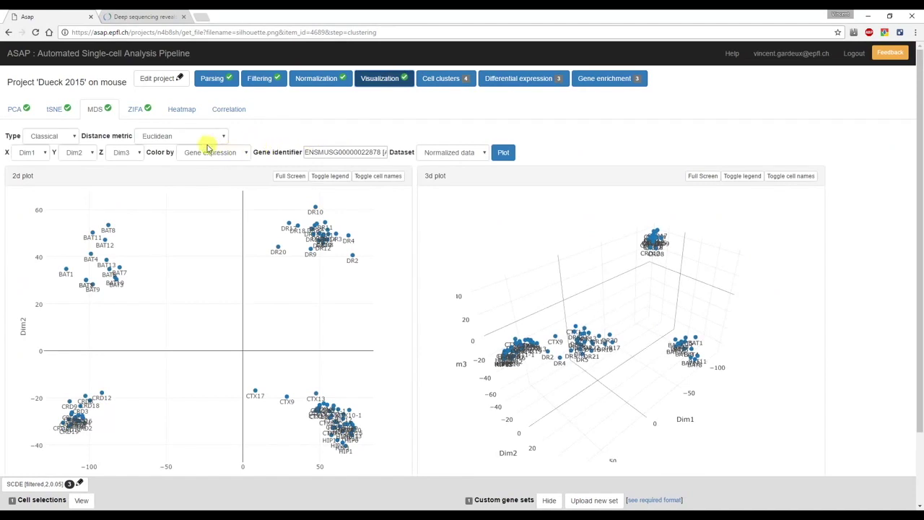
{"action": "left_click", "coordinate": [352, 154]}
{"action": "key", "text": "ctrl+a"}
{"action": "key", "text": "ctrl+v"}
{"action": "key", "text": "BackSpace"}
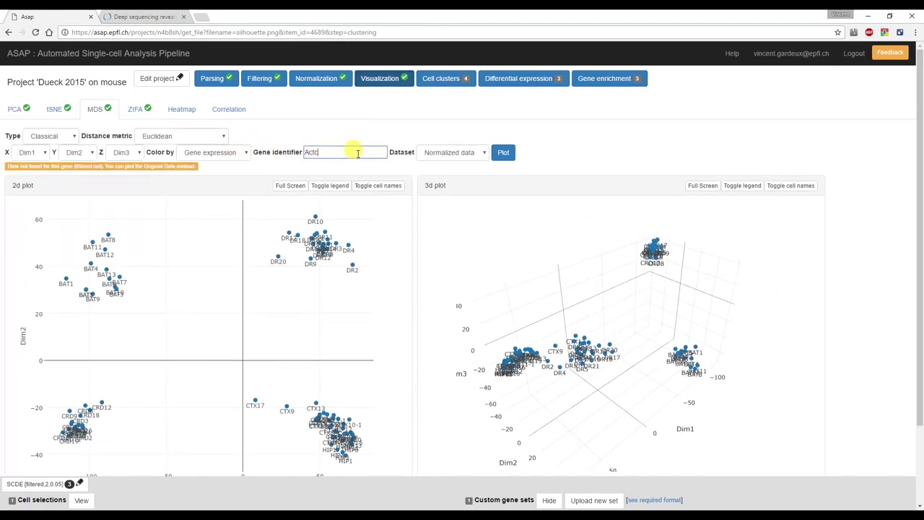
{"action": "left_click", "coordinate": [503, 153]}
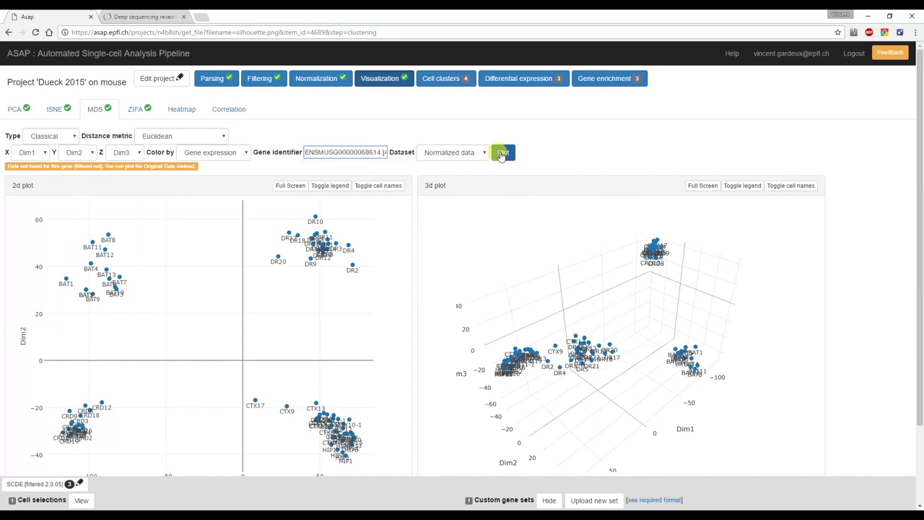
Show the title and legend on the 3D MDS plot and hide its cell names.
{"action": "left_click_drag", "start_coordinate": [584, 295], "coordinate": [639, 313]}
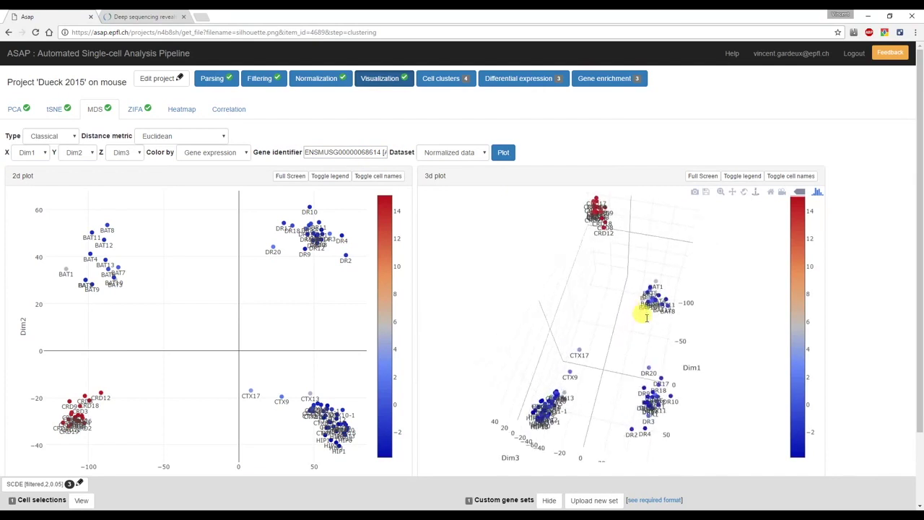
{"action": "left_click", "coordinate": [739, 180]}
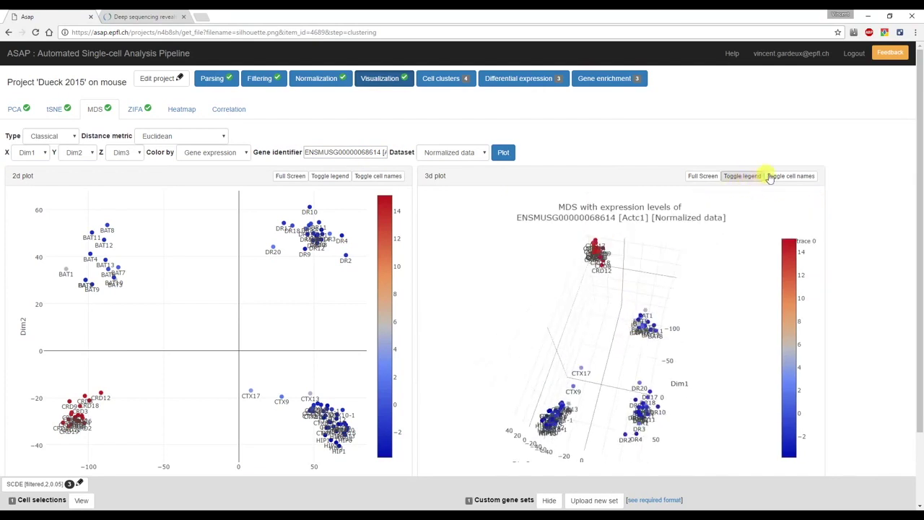
{"action": "left_click", "coordinate": [770, 178]}
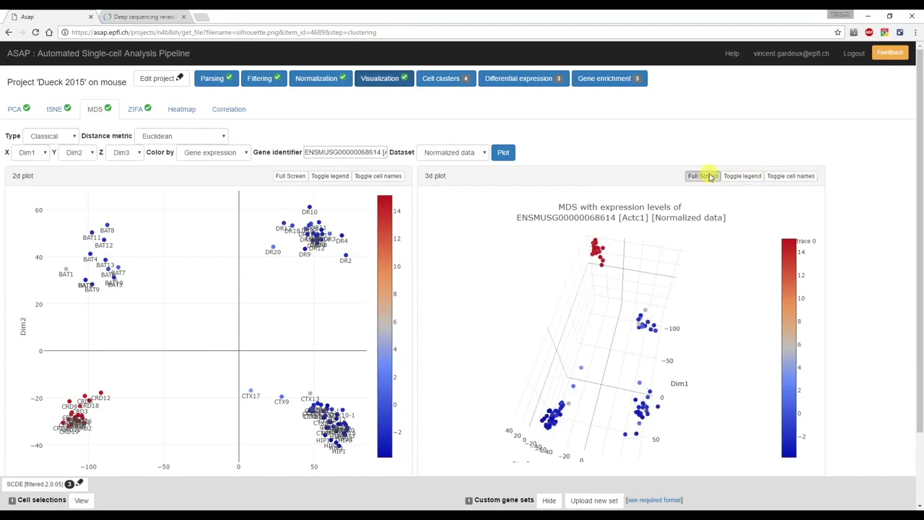
Save the full-screen 3D MDS plot as a PNG image and check the downloaded newplot.png in the image viewer.
{"action": "left_click", "coordinate": [702, 176]}
{"action": "left_click_drag", "start_coordinate": [619, 207], "coordinate": [587, 216]}
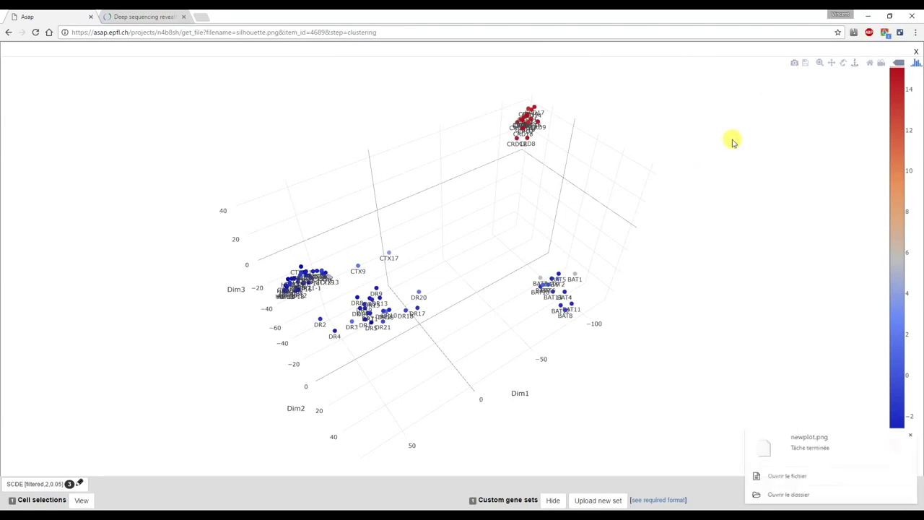
{"action": "left_click", "coordinate": [820, 477]}
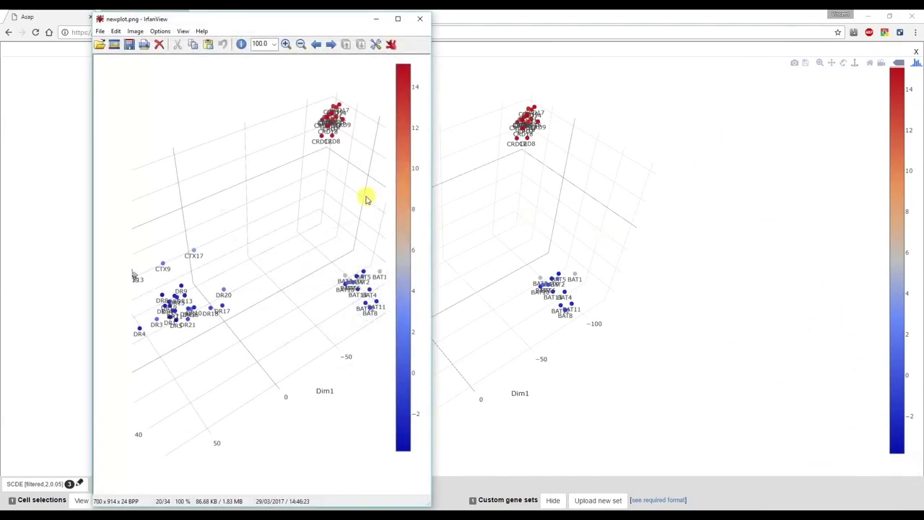
{"action": "left_click_drag", "start_coordinate": [345, 21], "coordinate": [409, 57]}
{"action": "left_click", "coordinate": [479, 56]}
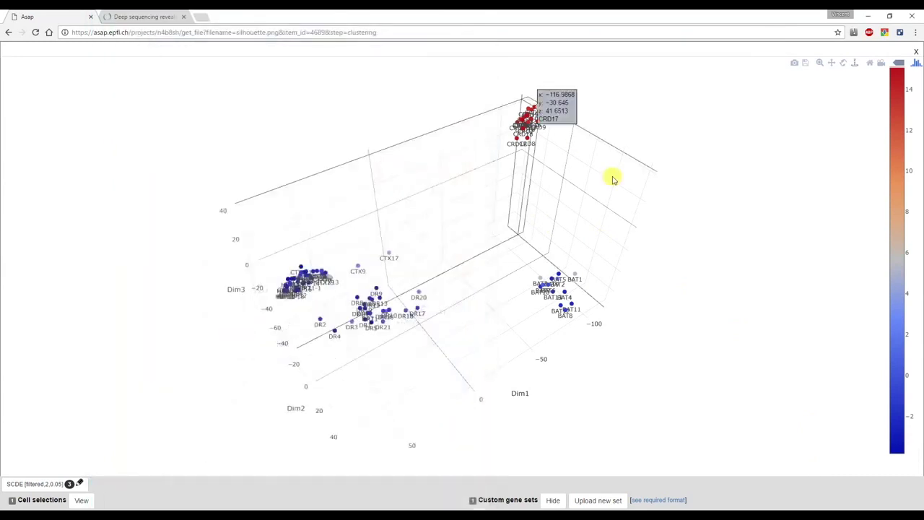
{"action": "key", "text": "Escape"}
Plot the correlation between cells BAT1 and BAT2 on the normalized data.
{"action": "left_click", "coordinate": [231, 109]}
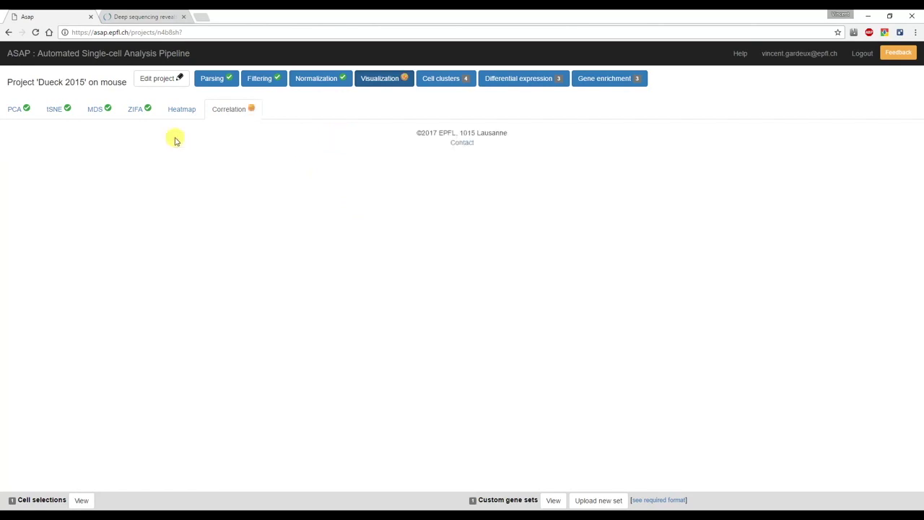
{"action": "left_click", "coordinate": [174, 138]}
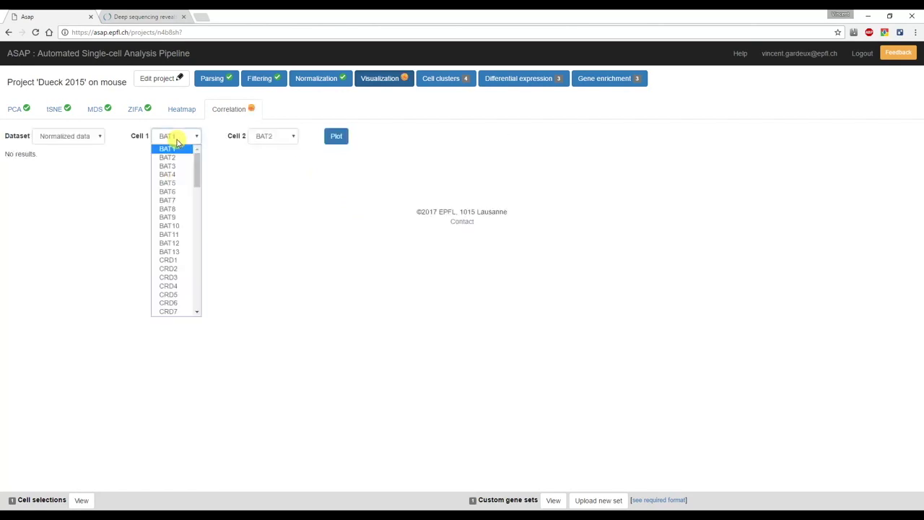
{"action": "left_click", "coordinate": [207, 241]}
{"action": "left_click", "coordinate": [274, 138]}
{"action": "left_click", "coordinate": [273, 151]}
{"action": "left_click", "coordinate": [270, 139]}
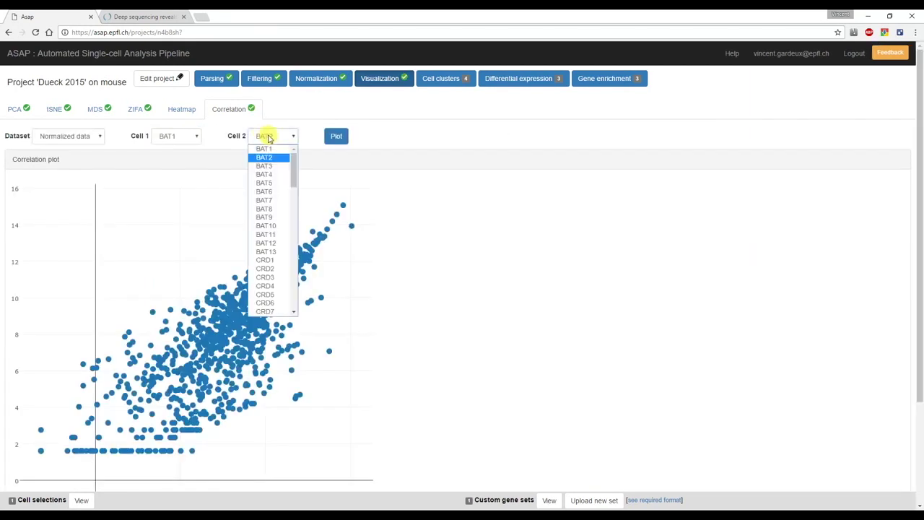
{"action": "left_click", "coordinate": [268, 140]}
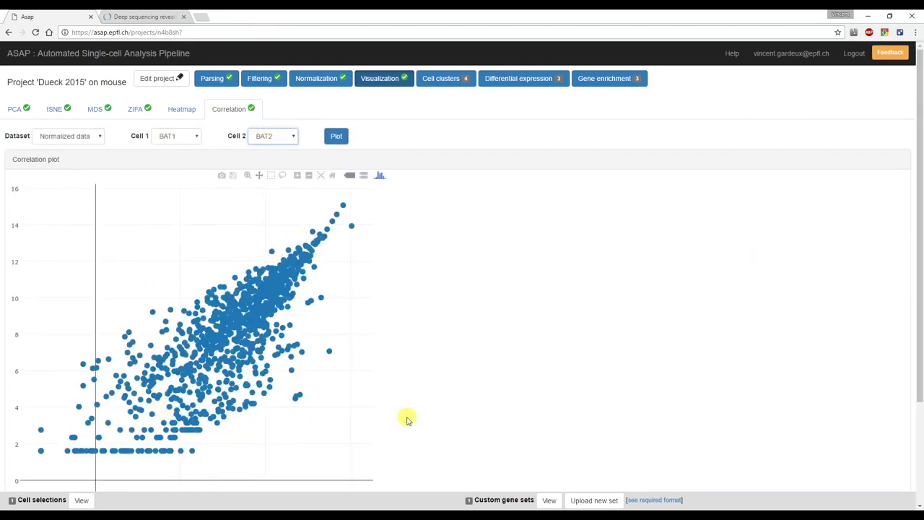
Plot a heatmap of all cells for the up genes of the SCDE custom gene set, using Euclidean distance and Ward D2 clustering.
{"action": "left_click", "coordinate": [191, 114]}
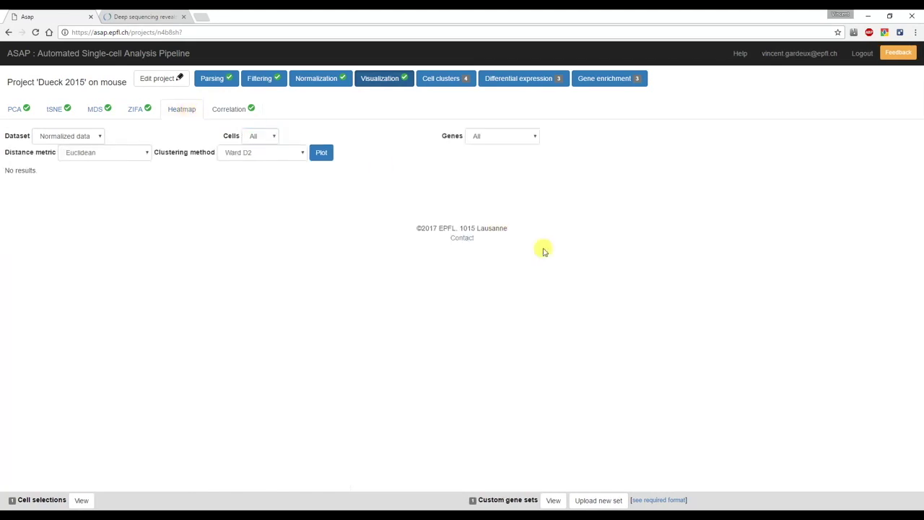
{"action": "left_click", "coordinate": [501, 137]}
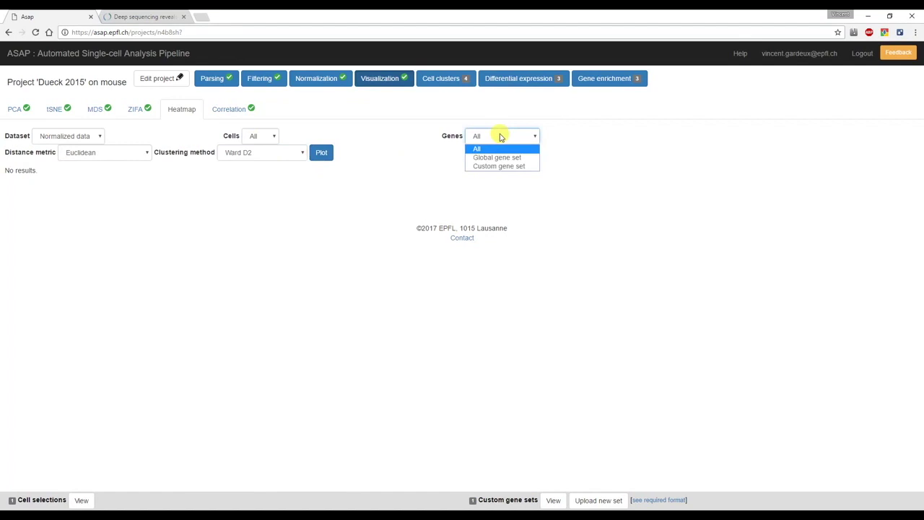
{"action": "left_click", "coordinate": [499, 166]}
{"action": "left_click", "coordinate": [580, 137]}
{"action": "left_click", "coordinate": [584, 148]}
{"action": "left_click", "coordinate": [651, 135]}
{"action": "type", "text": "u"}
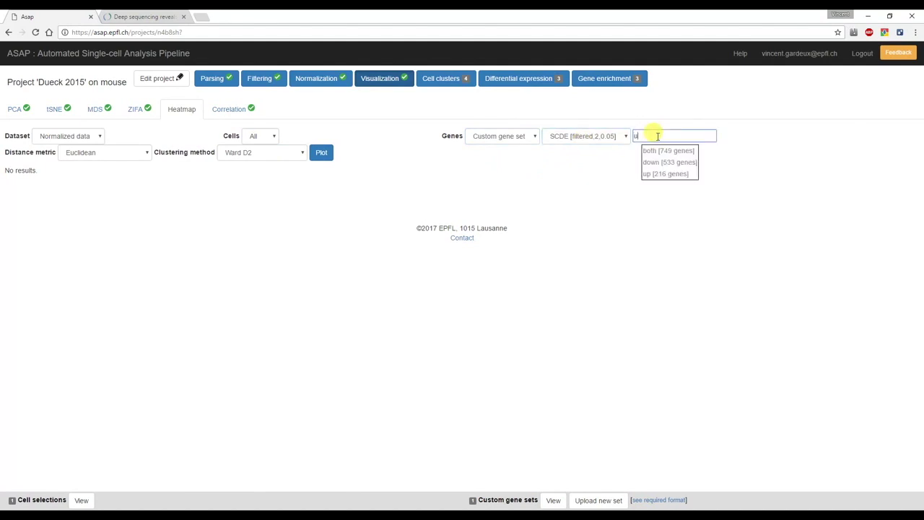
{"action": "left_click", "coordinate": [663, 174]}
{"action": "left_click", "coordinate": [319, 154]}
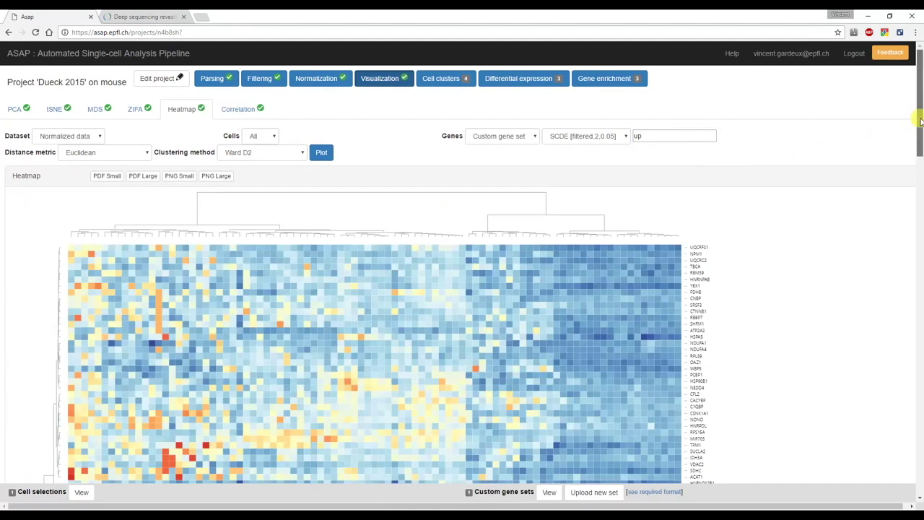
Download the heatmap as a large PDF and look through the opened file.
{"action": "left_click_drag", "start_coordinate": [920, 118], "coordinate": [874, 142]}
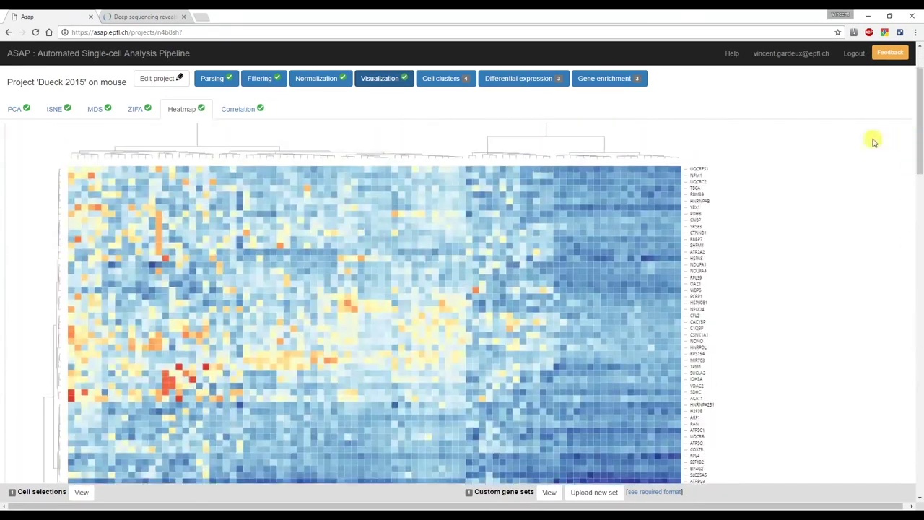
{"action": "scroll", "coordinate": [180, 144], "scroll_direction": "up", "scroll_amount": 1}
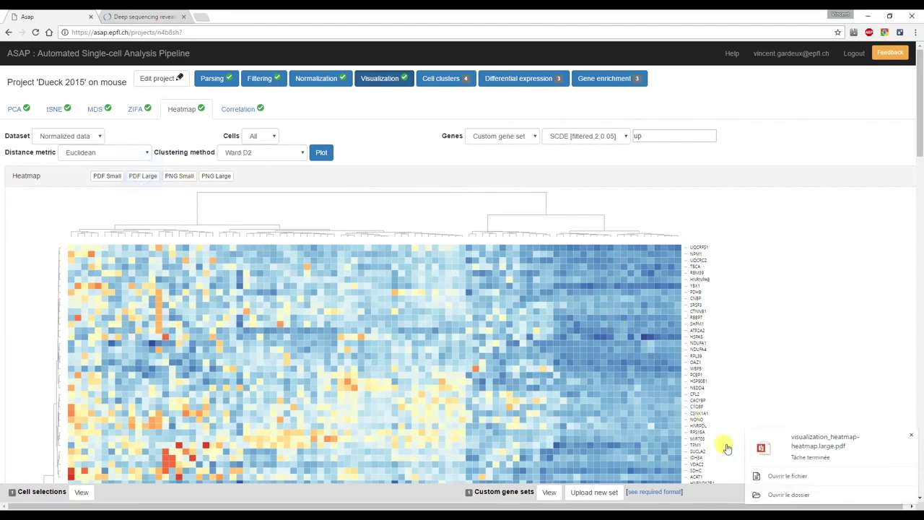
{"action": "left_click", "coordinate": [785, 476]}
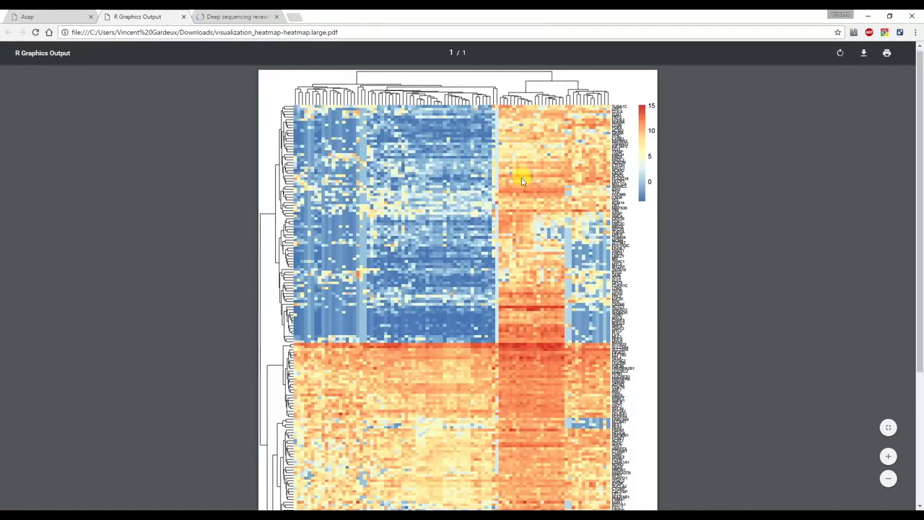
{"action": "scroll", "coordinate": [523, 180], "scroll_direction": "down", "scroll_amount": 3}
{"action": "scroll", "coordinate": [523, 179], "scroll_direction": "up", "scroll_amount": 3}
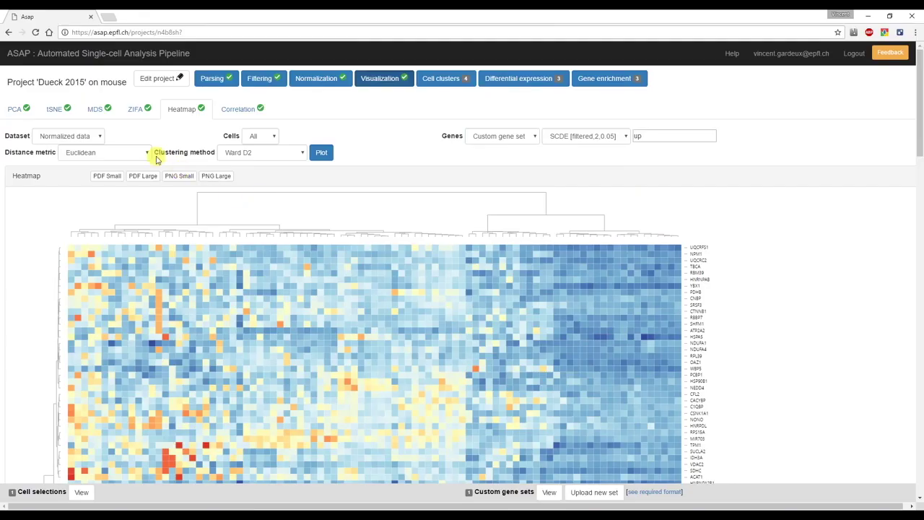
Display the 2D and 3D ZIFA plots of the cells.
{"action": "left_click", "coordinate": [133, 112]}
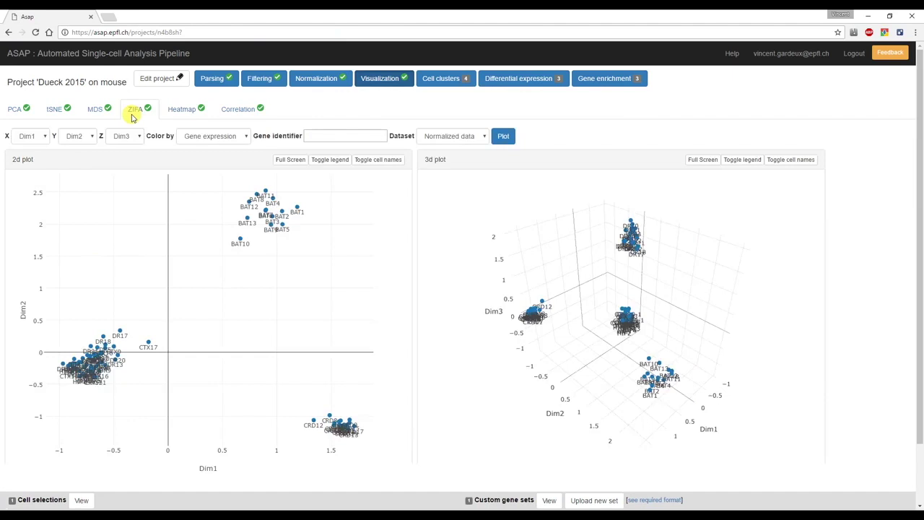
Lasso the group of BAT cells in the 2D ZIFA plot and rename the new cell selection as BAT.
{"action": "mouse_move", "coordinate": [262, 236]}
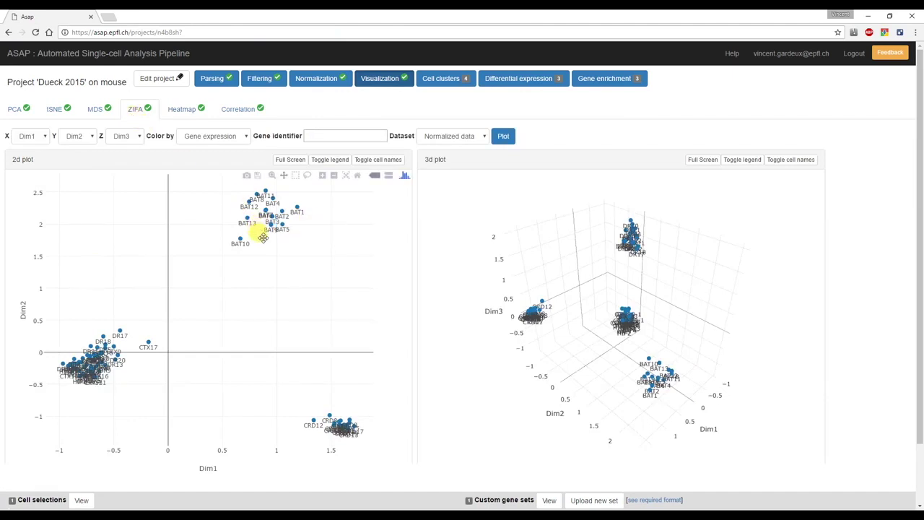
{"action": "left_click", "coordinate": [306, 176]}
{"action": "mouse_move", "coordinate": [268, 251]}
{"action": "left_mouse_down"}
{"action": "mouse_move", "coordinate": [304, 204]}
{"action": "mouse_move", "coordinate": [220, 217]}
{"action": "mouse_move", "coordinate": [243, 258]}
{"action": "left_mouse_up"}
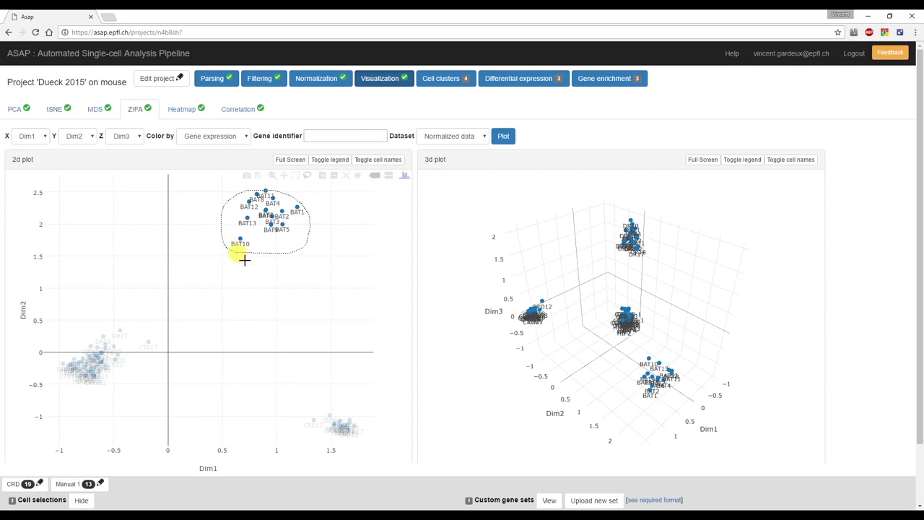
{"action": "left_click", "coordinate": [64, 484]}
{"action": "triple_click", "coordinate": [90, 426]}
{"action": "type", "text": "BAT"}
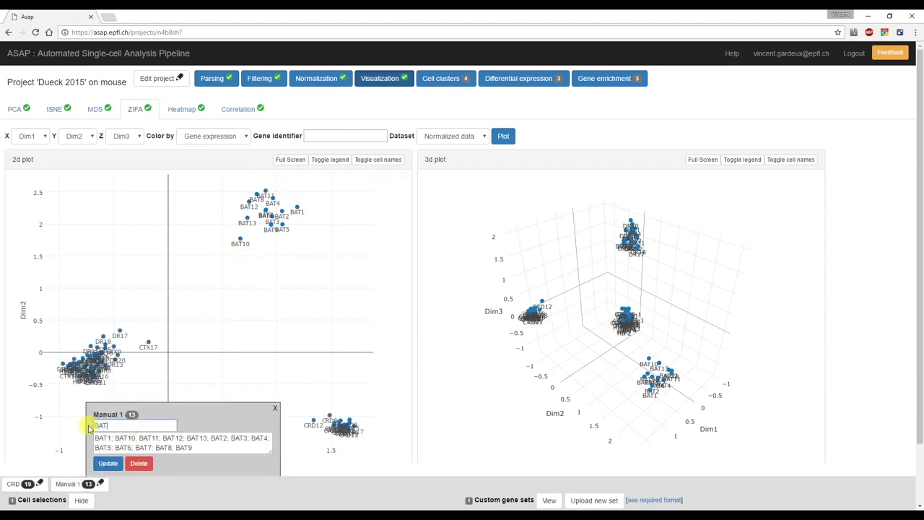
{"action": "left_click", "coordinate": [105, 463]}
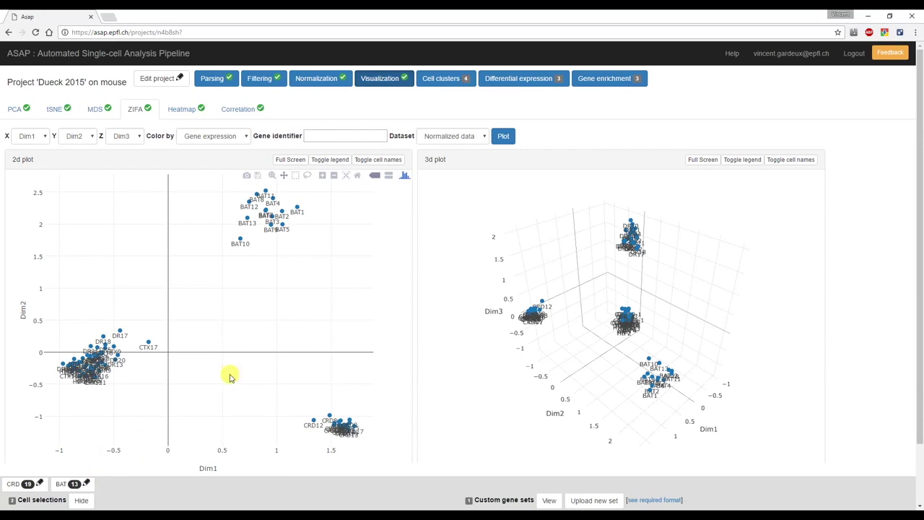
Run a Limma differential expression analysis of selection BAT against selection CRD on the normalized data after filtering.
{"action": "left_click", "coordinate": [497, 78]}
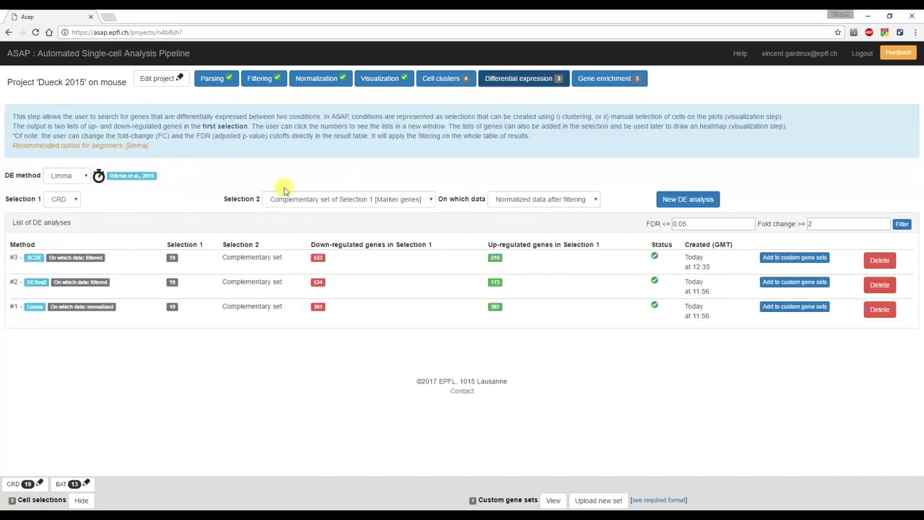
{"action": "left_click", "coordinate": [62, 199]}
{"action": "left_click", "coordinate": [63, 221]}
{"action": "left_click", "coordinate": [388, 199]}
{"action": "left_click", "coordinate": [351, 216]}
{"action": "left_click", "coordinate": [679, 202]}
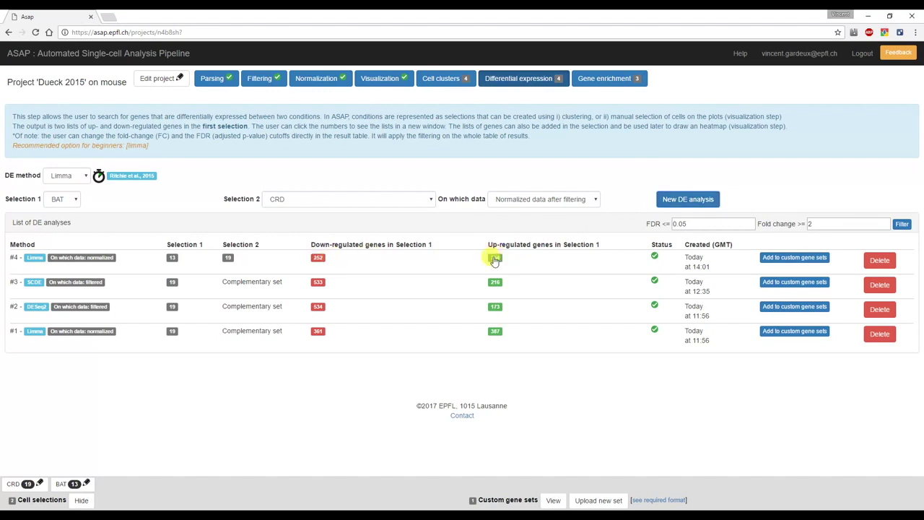
Open the up-regulated genes of the BAT versus CRD Limma analysis and copy the gene name Fabp4.
{"action": "left_click", "coordinate": [494, 259]}
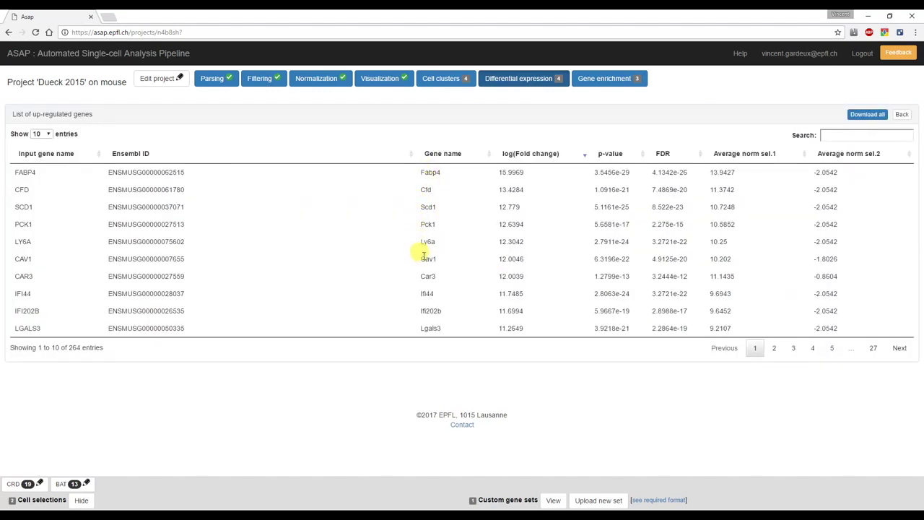
{"action": "left_click_drag", "start_coordinate": [439, 174], "coordinate": [421, 171]}
{"action": "key", "text": "ctrl+c"}
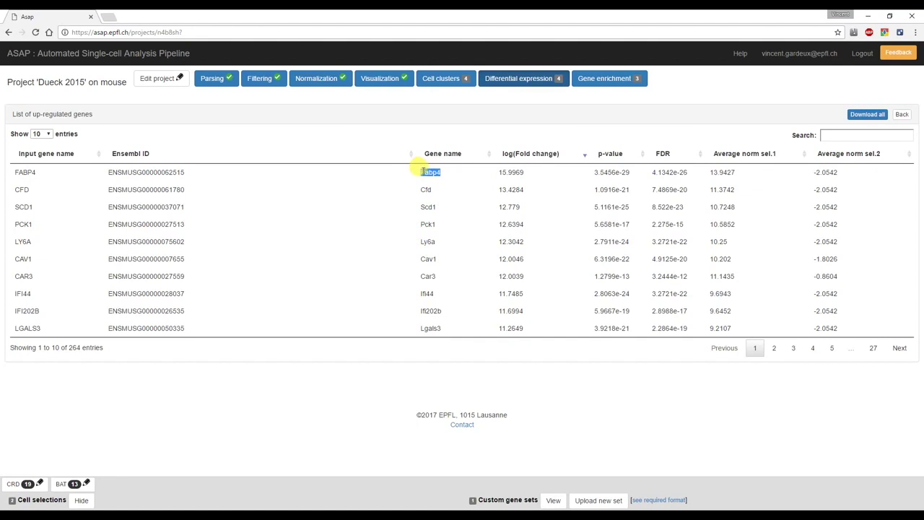
{"action": "left_click", "coordinate": [371, 85]}
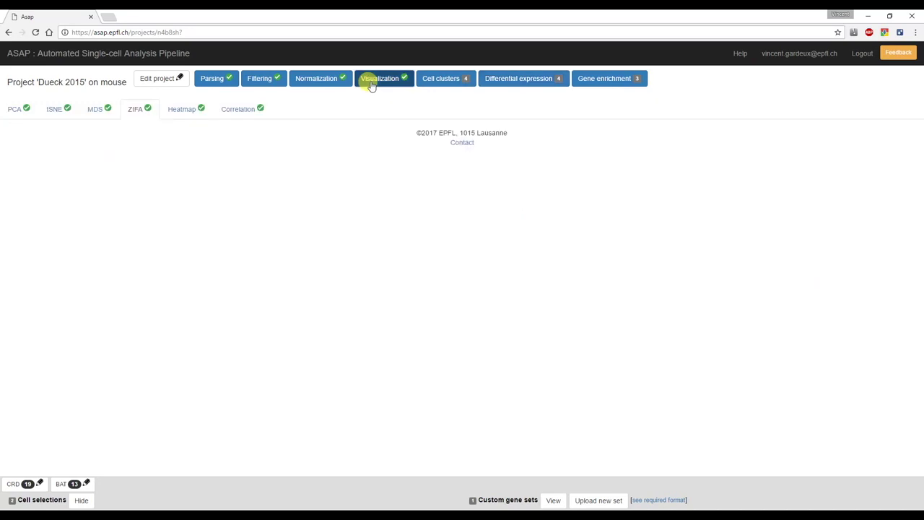
{"action": "left_click", "coordinate": [327, 135]}
{"action": "key", "text": "ctrl+v"}
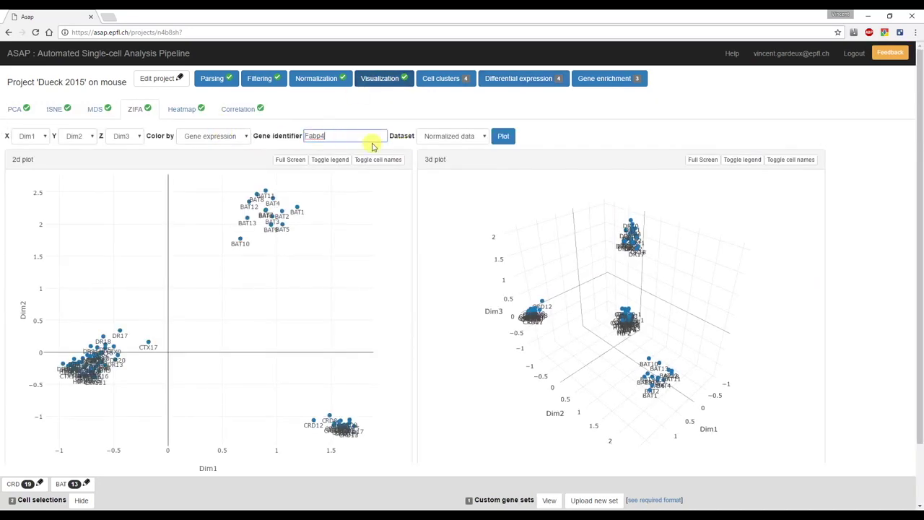
{"action": "left_click", "coordinate": [405, 149]}
{"action": "left_click", "coordinate": [505, 136]}
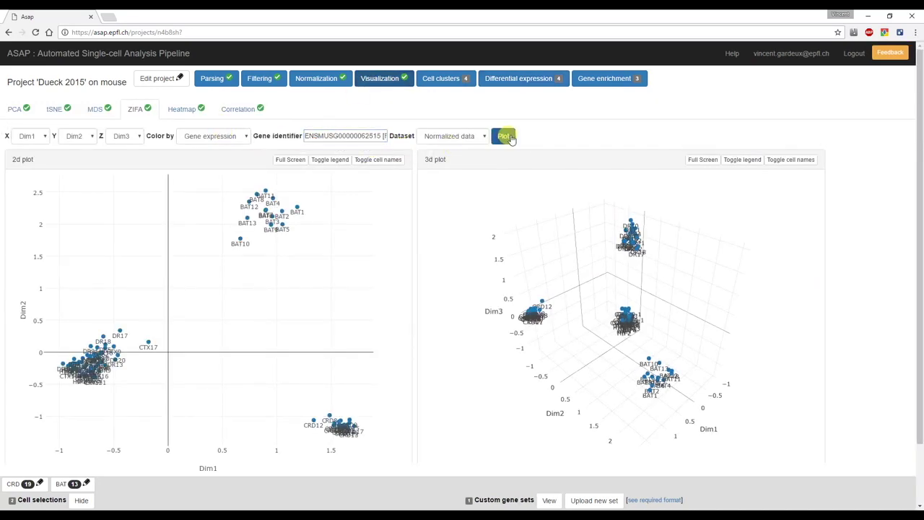